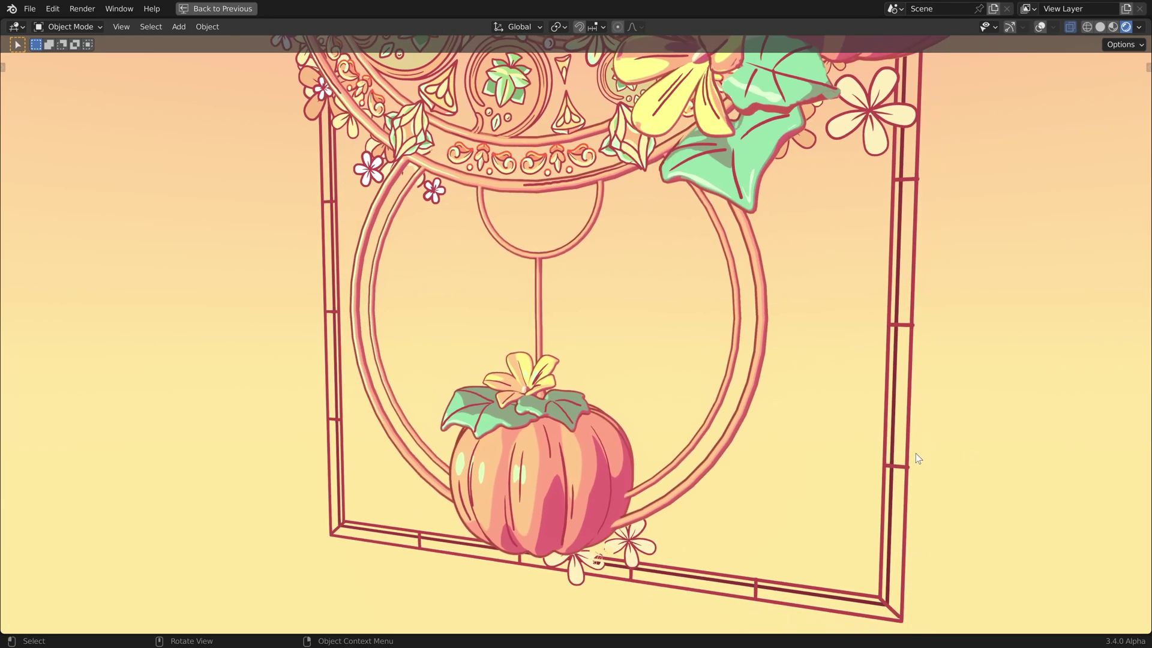
# Step: Scrub the timeline forward to reveal more of the pumpkin drawing
pyautogui.moveTo(915, 452)
pyautogui.mouseDown(button='right')
pyautogui.moveTo(1058, 444)
pyautogui.moveTo(896, 446)
pyautogui.mouseUp(button='right')
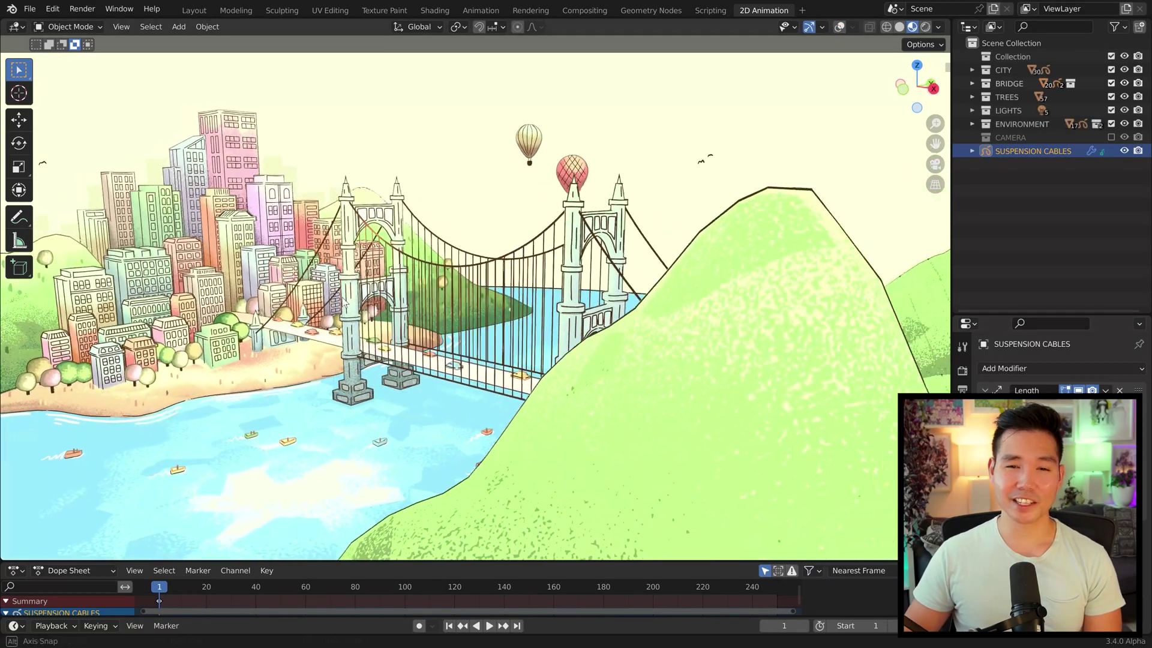
# Step: Switch the viewport to Rendered shading and orbit until the bridge sits in the left foreground
pyautogui.moveTo(282, 308); pyautogui.dragTo(367, 307, button='middle')
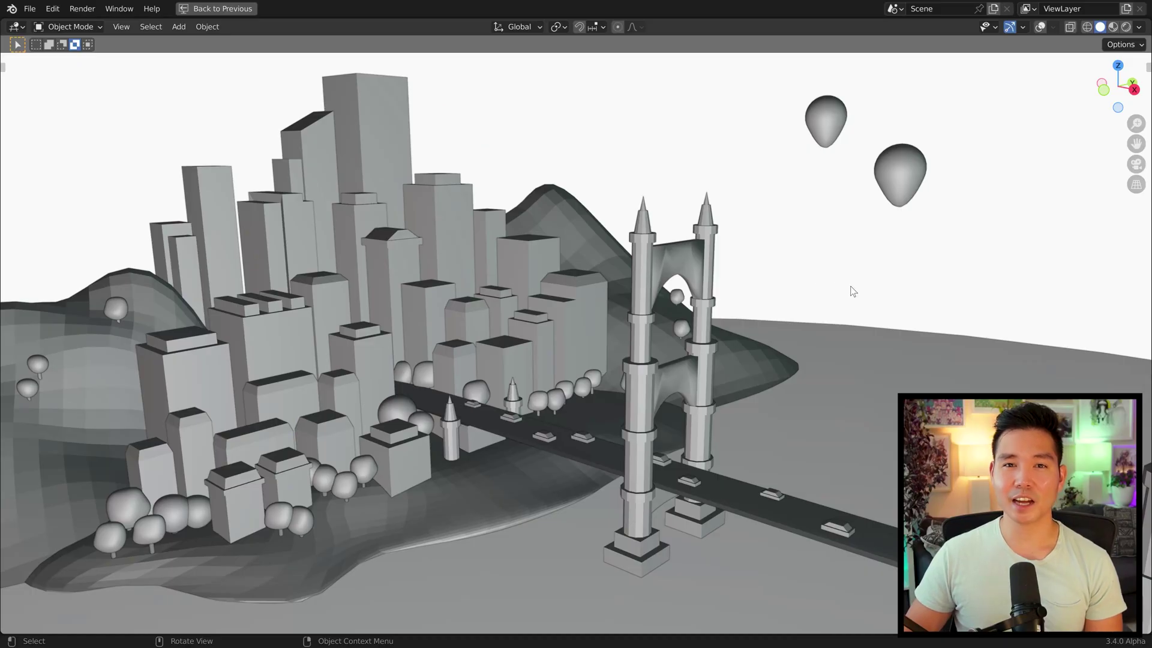
pyautogui.moveTo(845, 326)
pyautogui.mouseDown(button='middle')
pyautogui.moveTo(809, 340)
pyautogui.moveTo(845, 327)
pyautogui.mouseUp(button='middle')
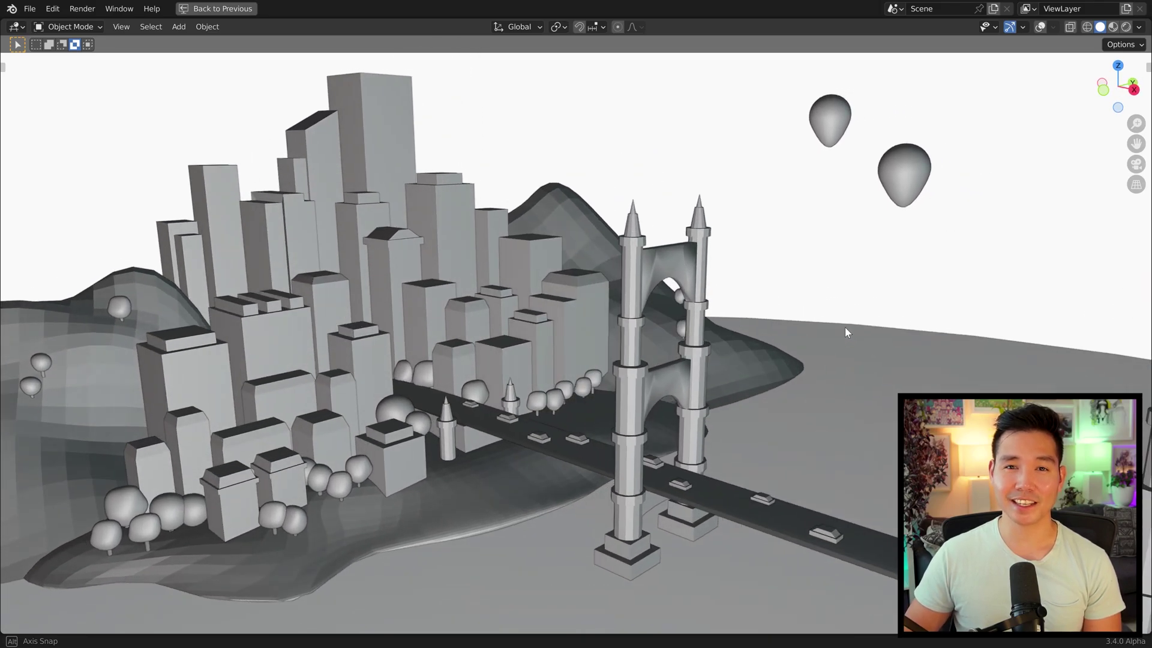
pyautogui.click(1125, 28)
pyautogui.moveTo(746, 313)
pyautogui.mouseDown(button='middle')
pyautogui.moveTo(718, 326)
pyautogui.moveTo(757, 315)
pyautogui.mouseUp(button='middle')
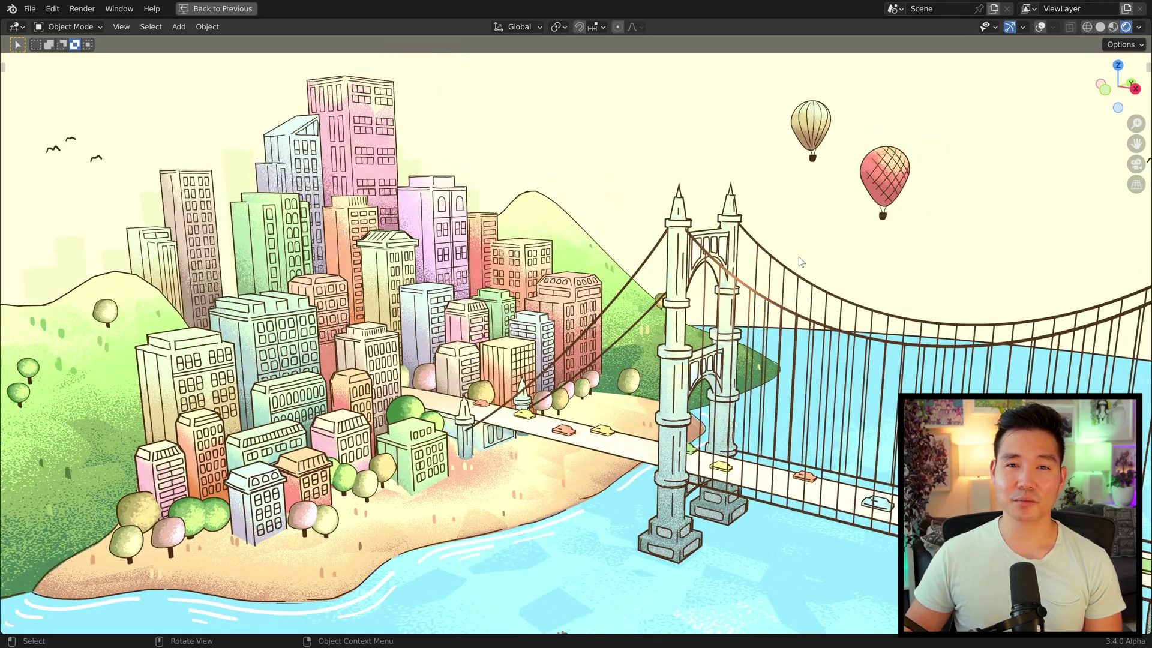
pyautogui.moveTo(894, 214)
pyautogui.mouseDown(button='middle')
pyautogui.moveTo(876, 250)
pyautogui.moveTo(784, 254)
pyautogui.moveTo(886, 250)
pyautogui.mouseUp(button='middle')
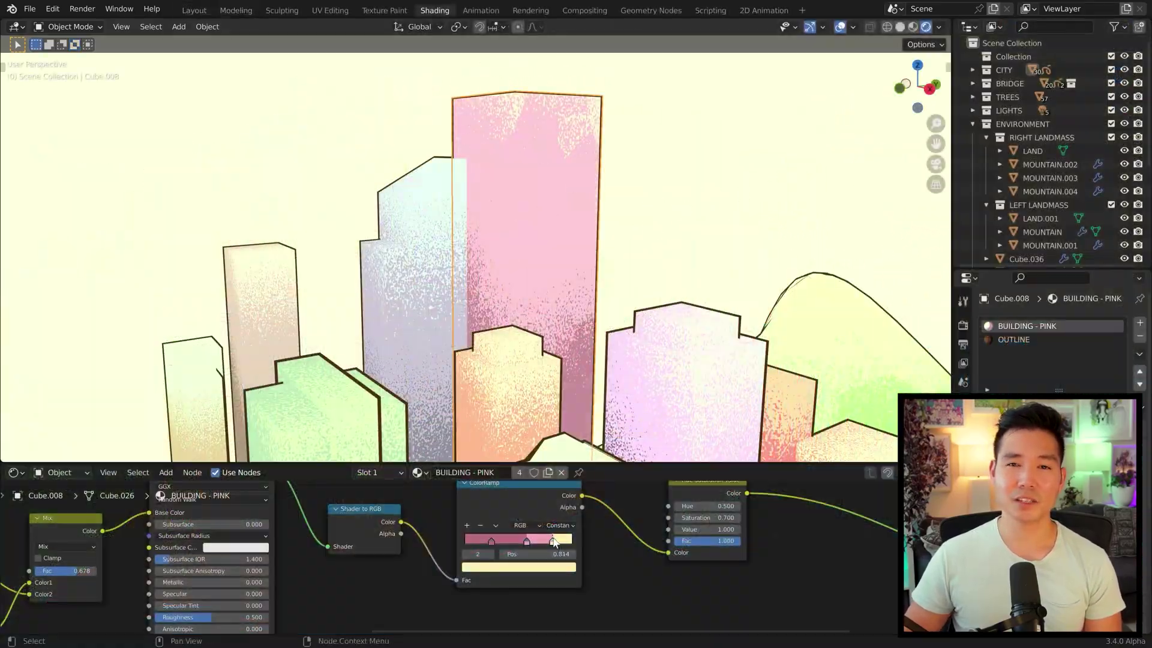
# Step: Slide a BUILDING - PINK ColorRamp stop, then orbit and pan across the skyline
pyautogui.moveTo(535, 542); pyautogui.dragTo(547, 546)
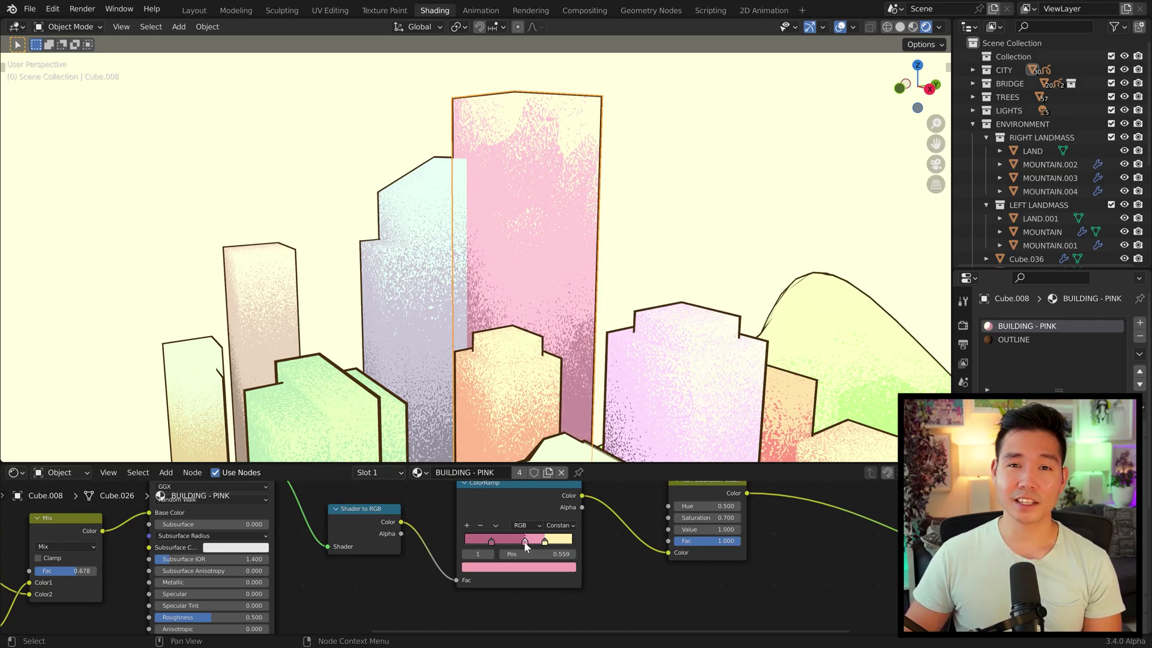
pyautogui.moveTo(549, 459); pyautogui.dragTo(688, 348, button='middle')
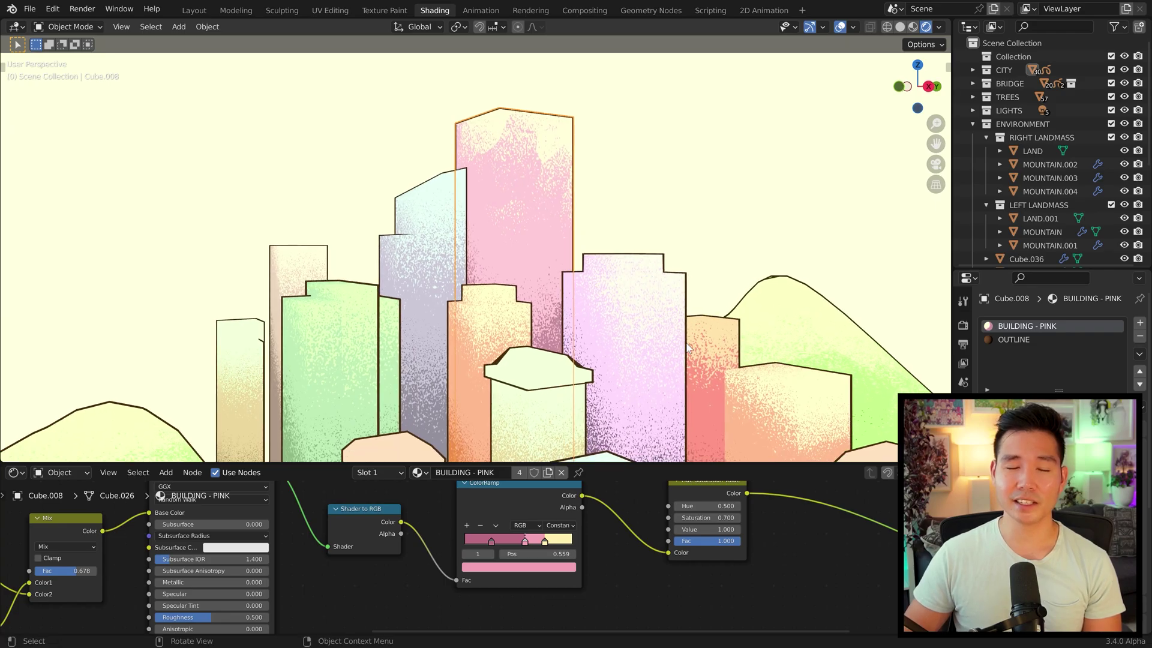
pyautogui.keyDown('shift'); pyautogui.moveTo(680, 374); pyautogui.dragTo(654, 334, button='middle'); pyautogui.keyUp('shift')
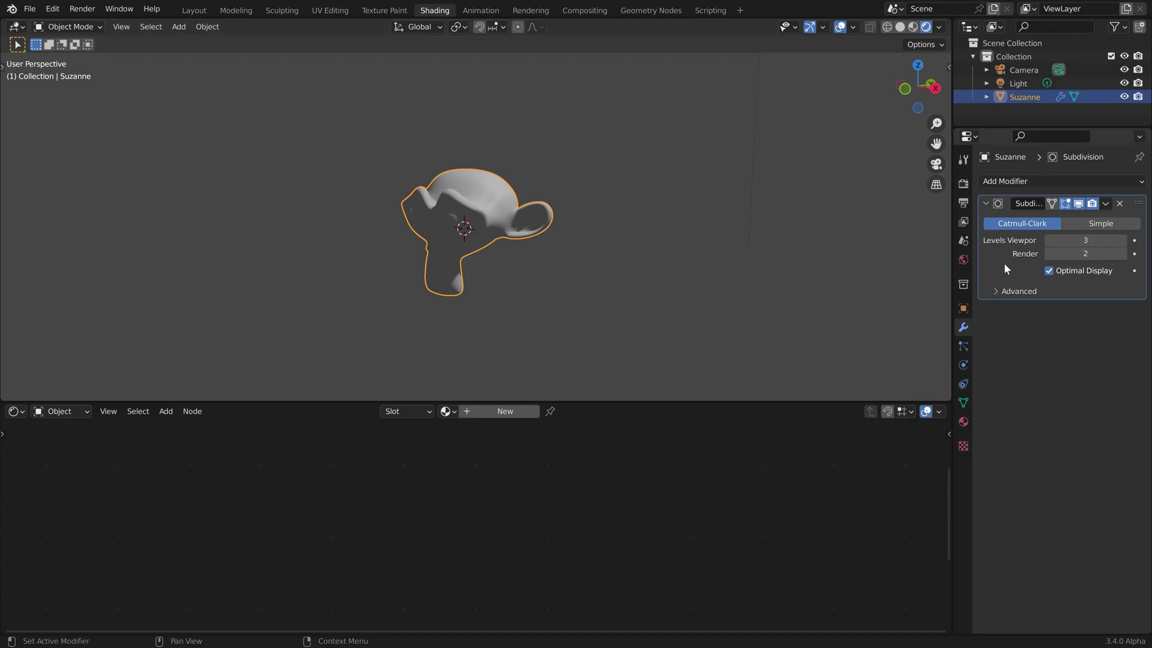
# Step: Apply Shade Smooth to Suzanne and create a new material for it
pyautogui.rightClick(487, 206)
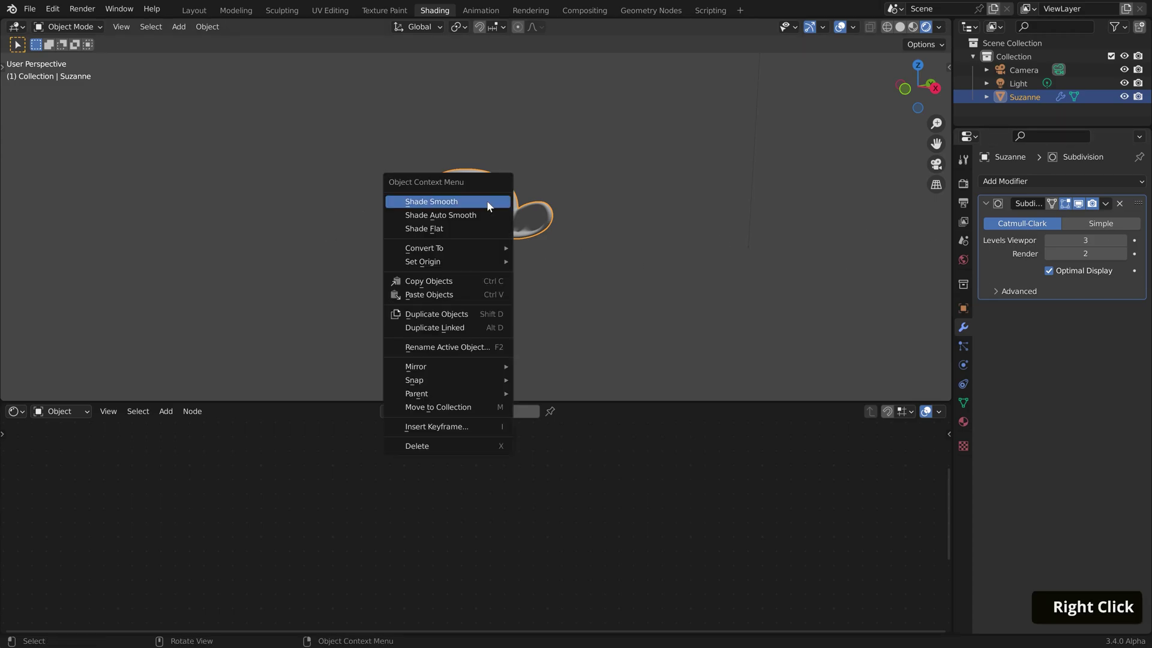
pyautogui.click(487, 202)
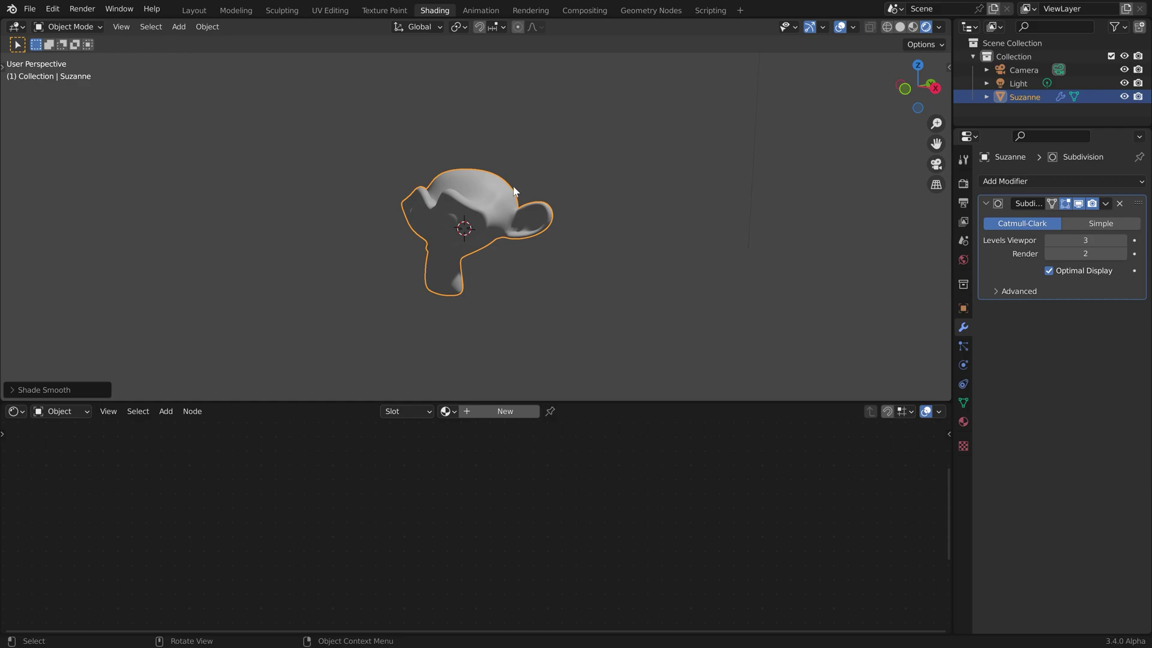
pyautogui.click(494, 411)
# Step: Insert a Shader to RGB node between the Principled BSDF and Material Output
pyautogui.scroll(-5, 683, 538)
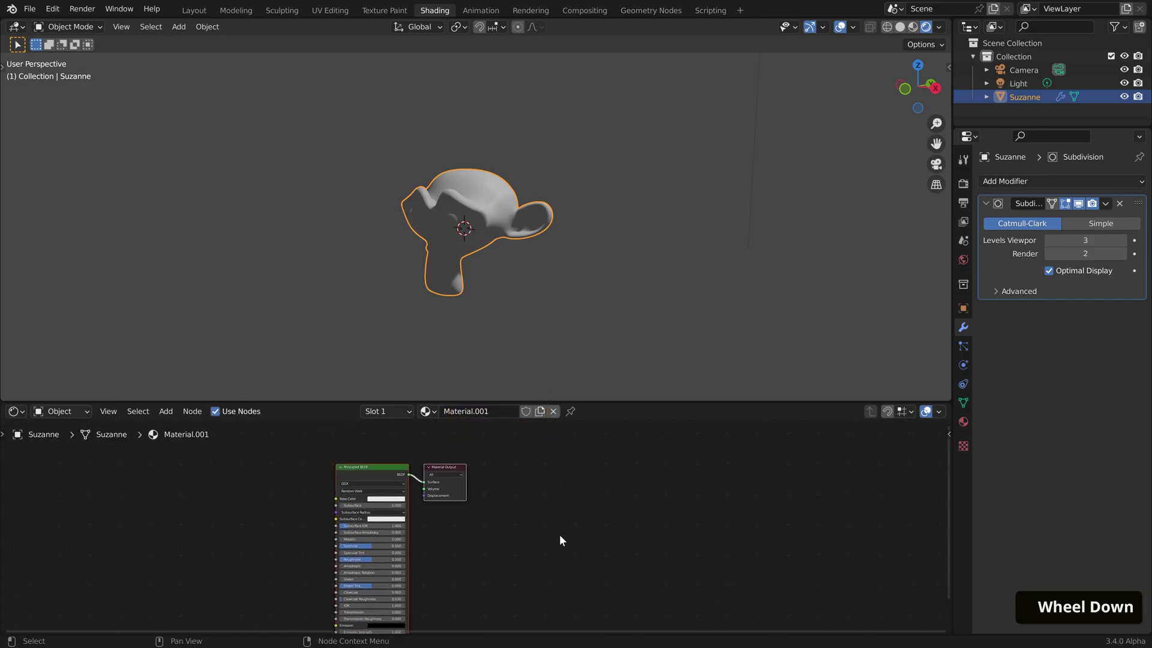
pyautogui.hotkey('shift', 'a')
pyautogui.write('shader')
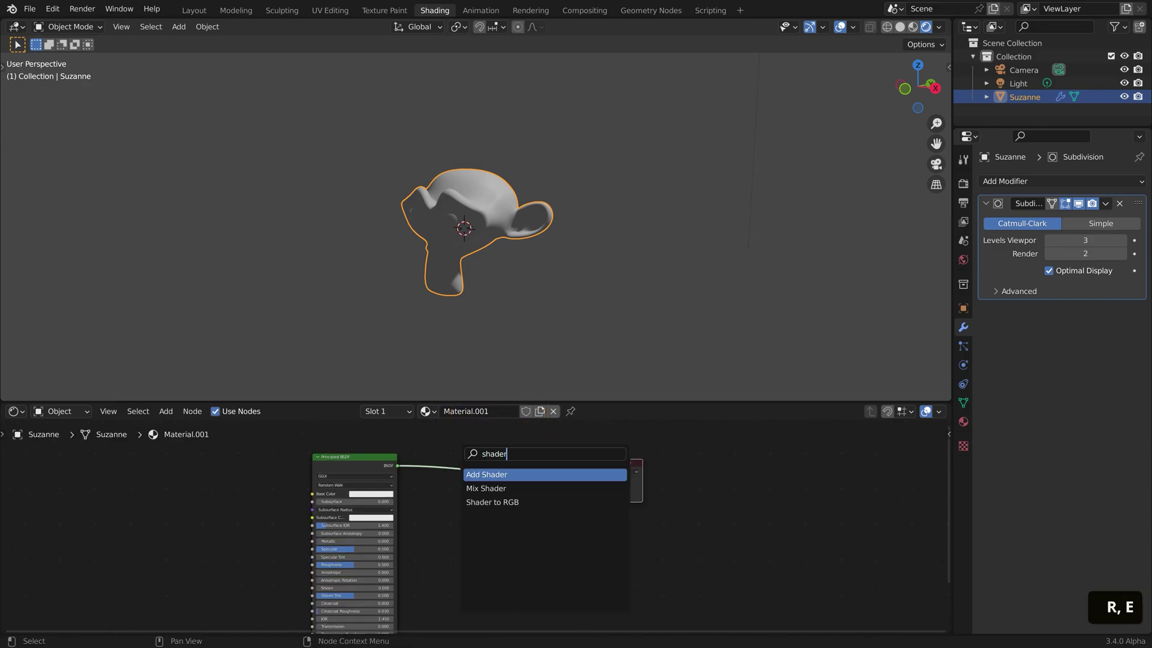
pyautogui.press('Down')
pyautogui.press('Down')
pyautogui.press('Return')
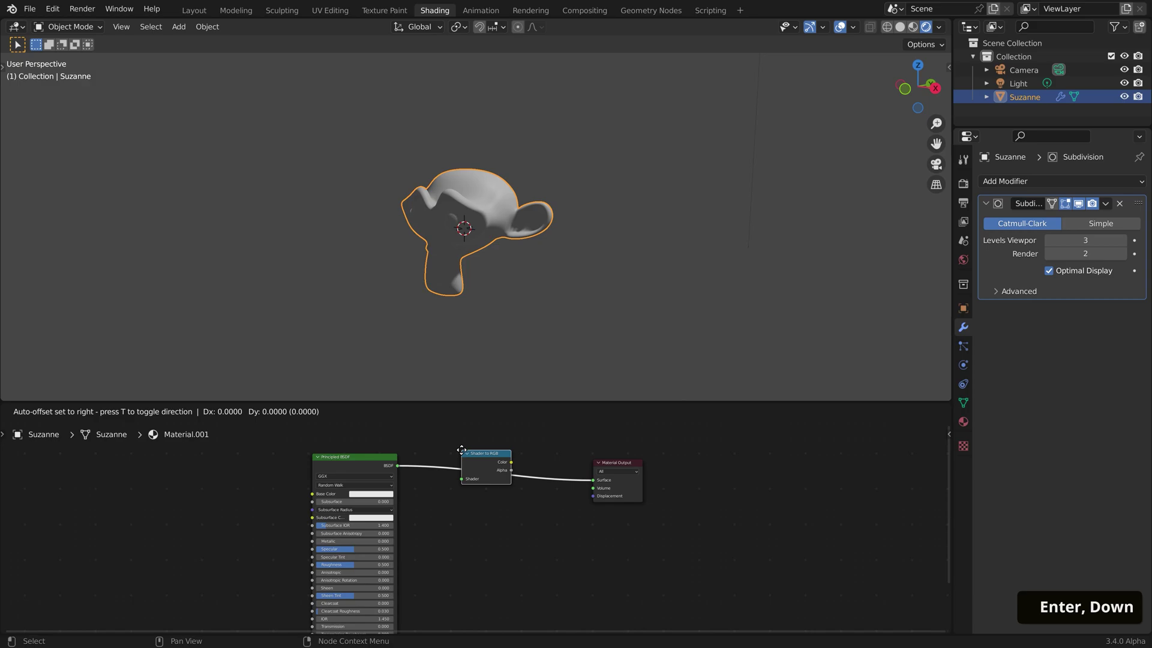
pyautogui.click(473, 481)
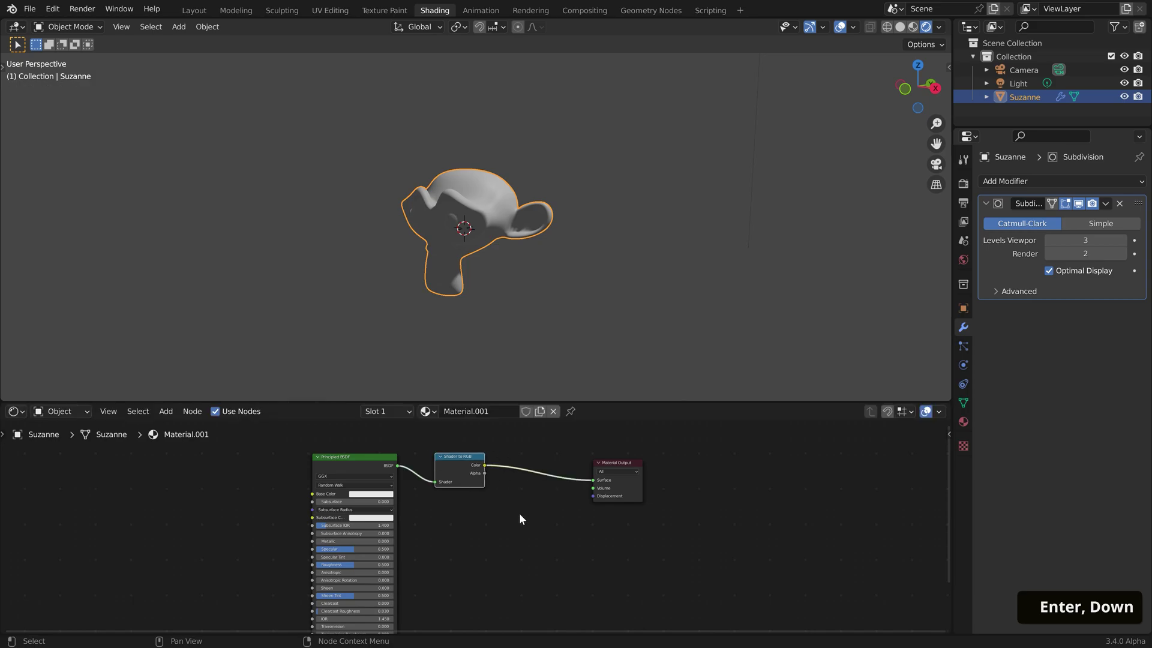
pyautogui.scroll(2, 533, 519)
pyautogui.moveTo(592, 520); pyautogui.dragTo(620, 549, button='middle')
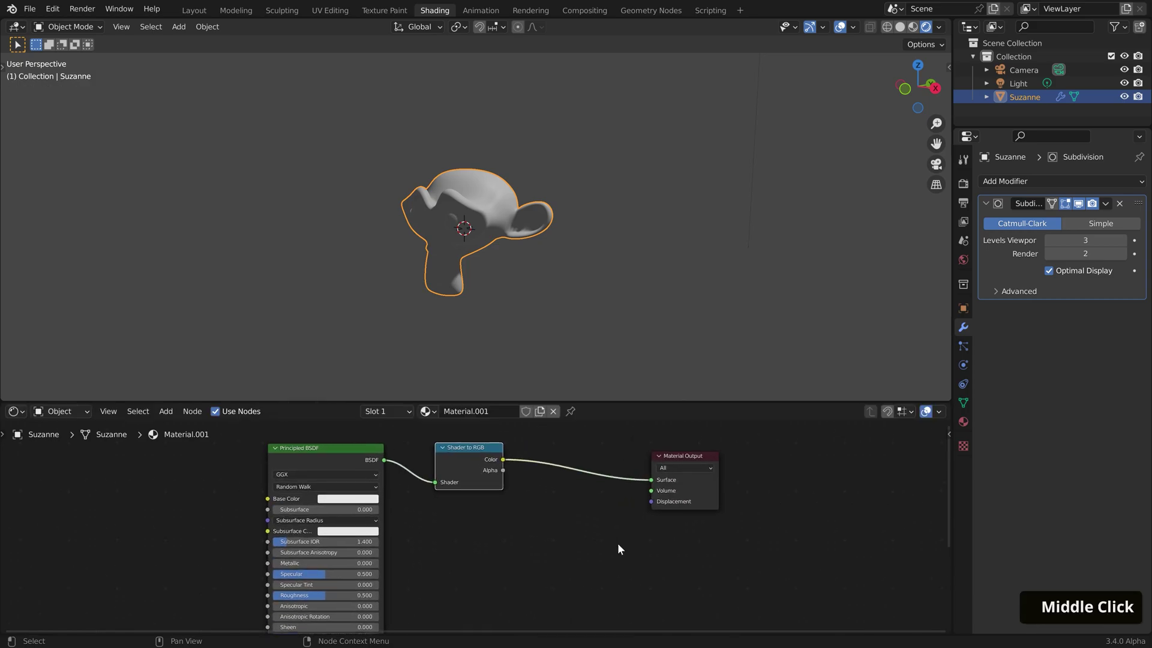
pyautogui.moveTo(666, 401); pyautogui.dragTo(687, 313)
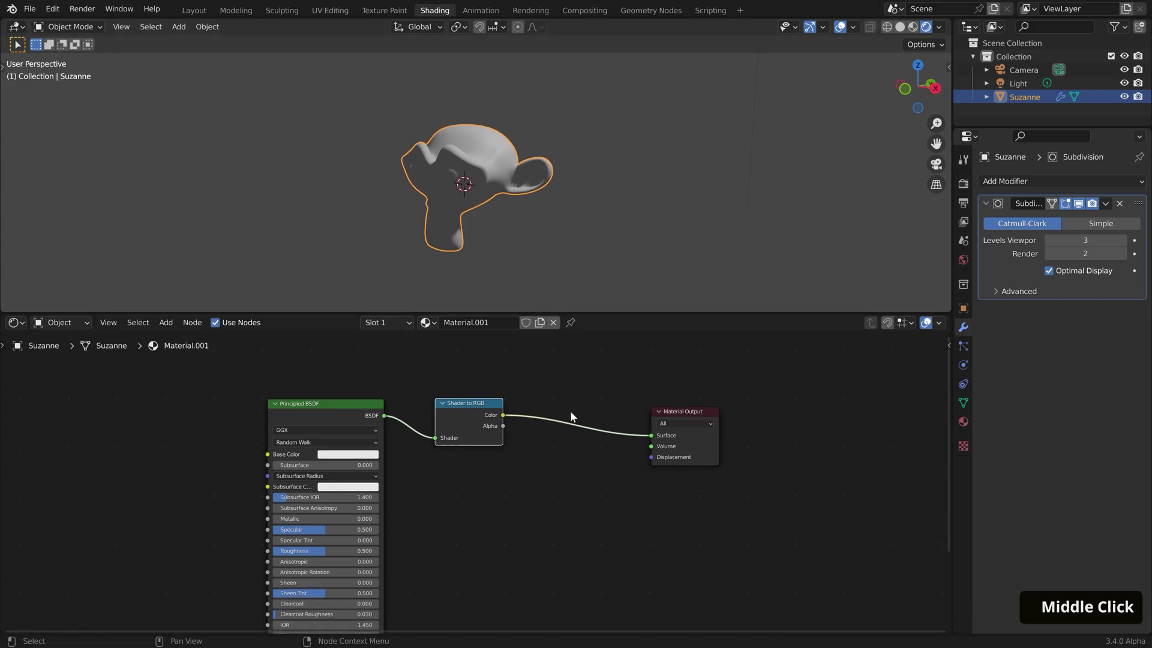
# Step: Add a Constant ColorRamp after Shader to RGB and widen its black band
pyautogui.hotkey('shift', 'a')
pyautogui.write('cor')
pyautogui.press('Return')
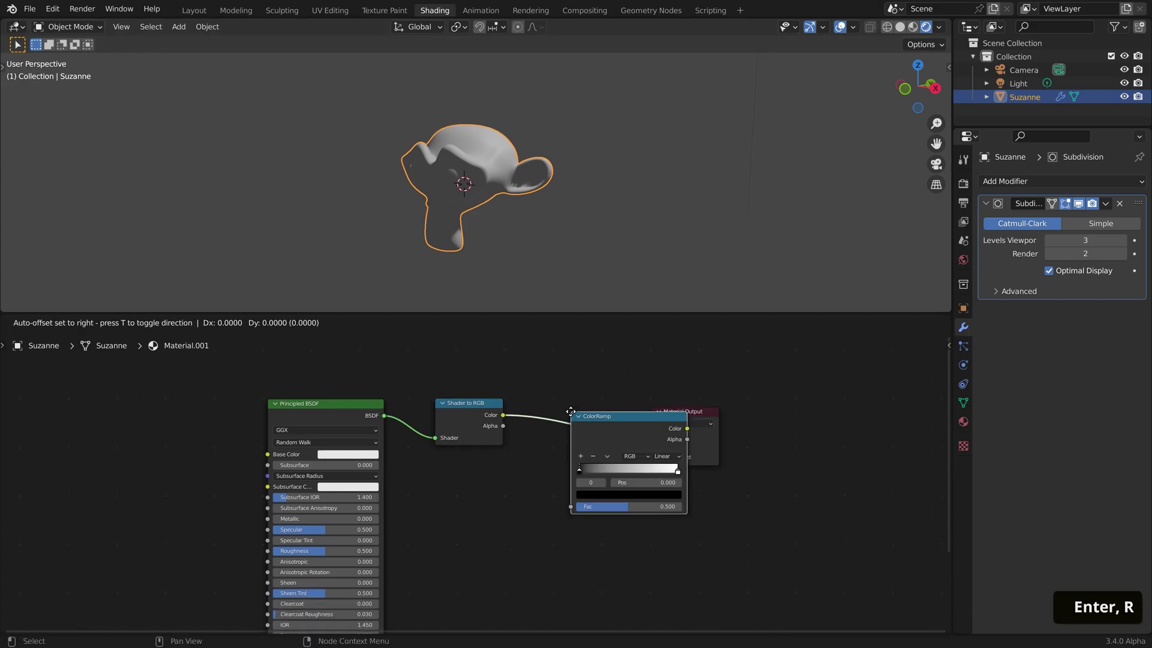
pyautogui.click(549, 397)
pyautogui.click(637, 445)
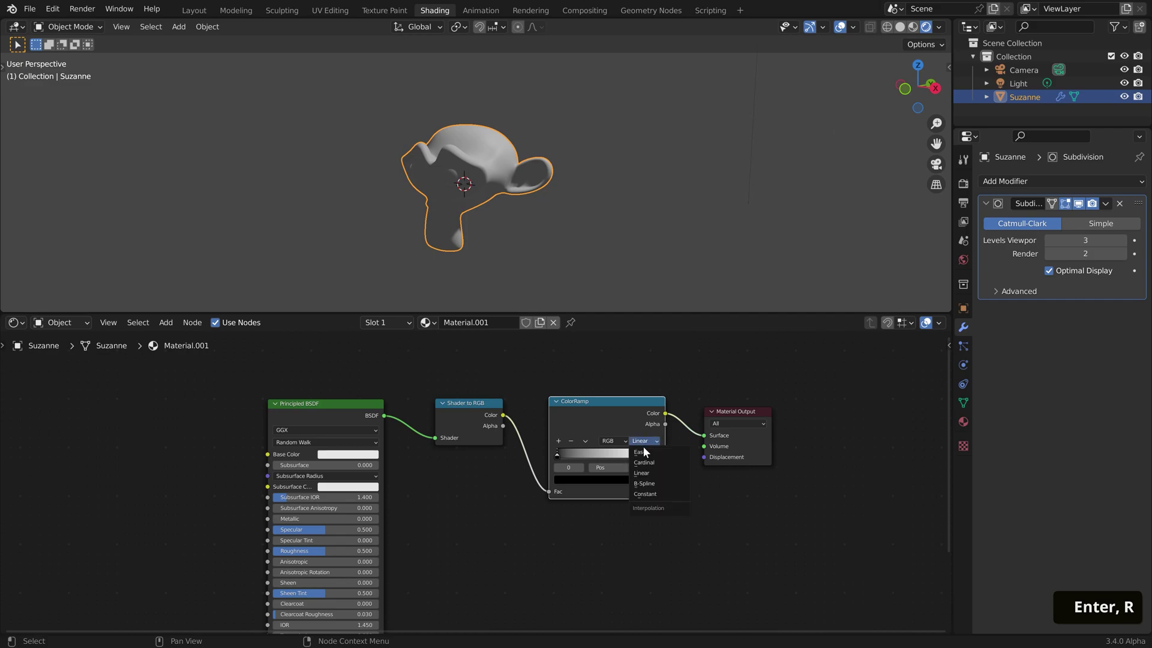
pyautogui.click(646, 494)
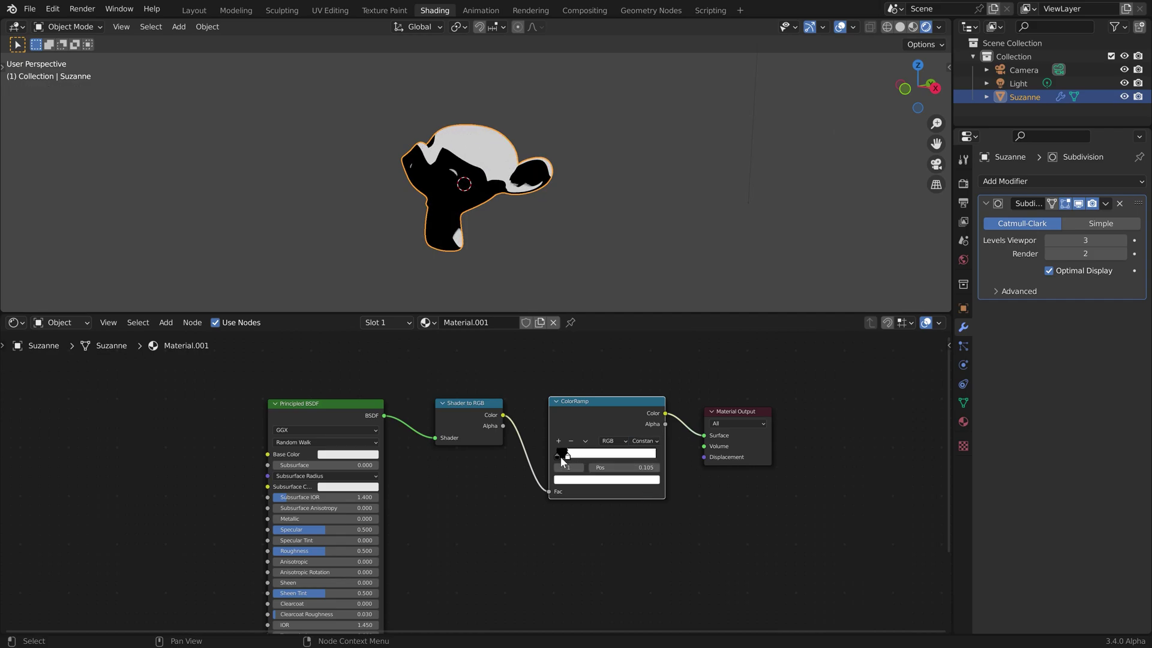
pyautogui.moveTo(561, 458); pyautogui.dragTo(574, 460)
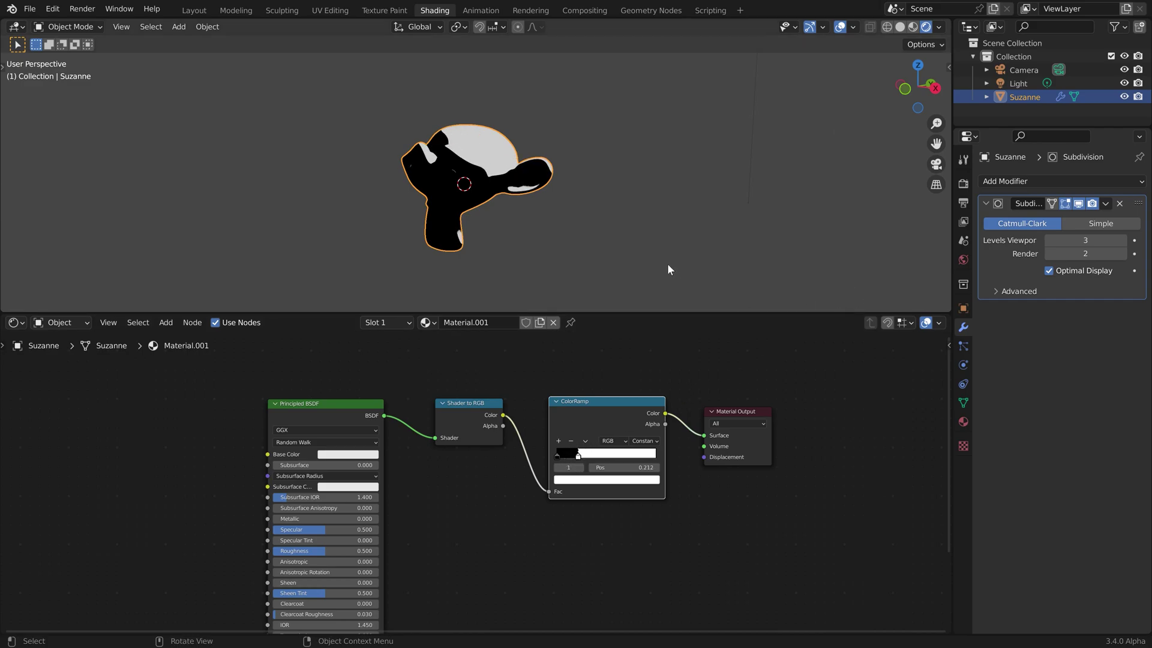
# Step: Move the Light down along Z to about 2.87 m
pyautogui.click(1035, 84)
pyautogui.keyDown('shift'); pyautogui.moveTo(807, 193); pyautogui.dragTo(797, 211, button='middle'); pyautogui.keyUp('shift')
pyautogui.scroll(-4, 779, 222)
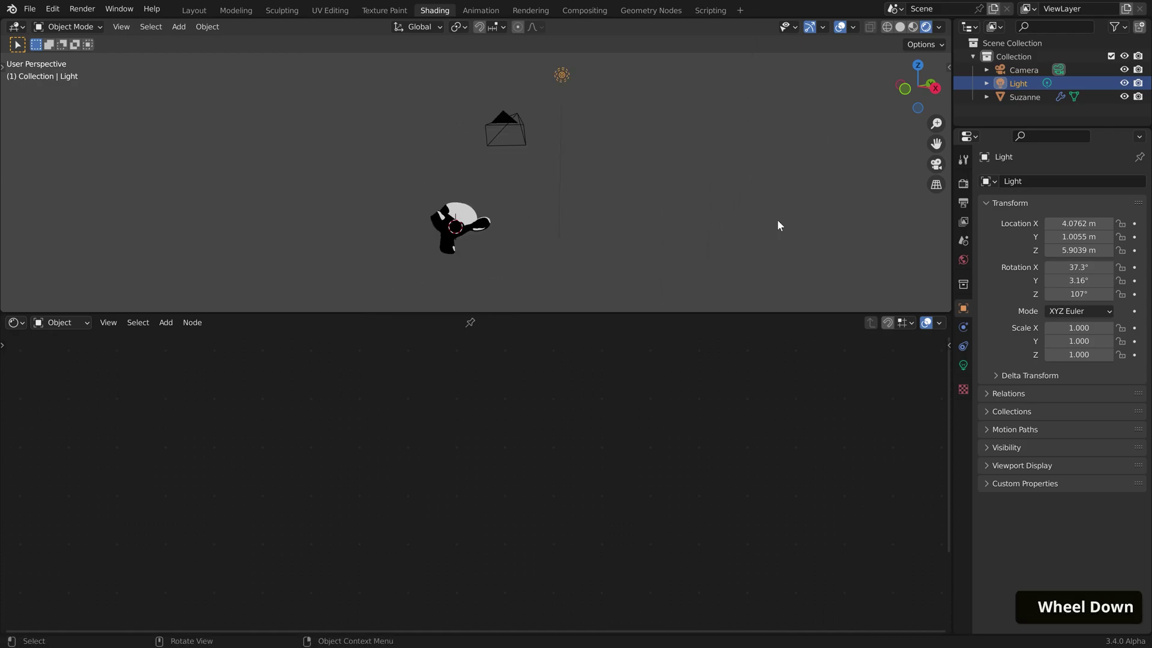
pyautogui.press('w')
pyautogui.press('g')
pyautogui.press('z')
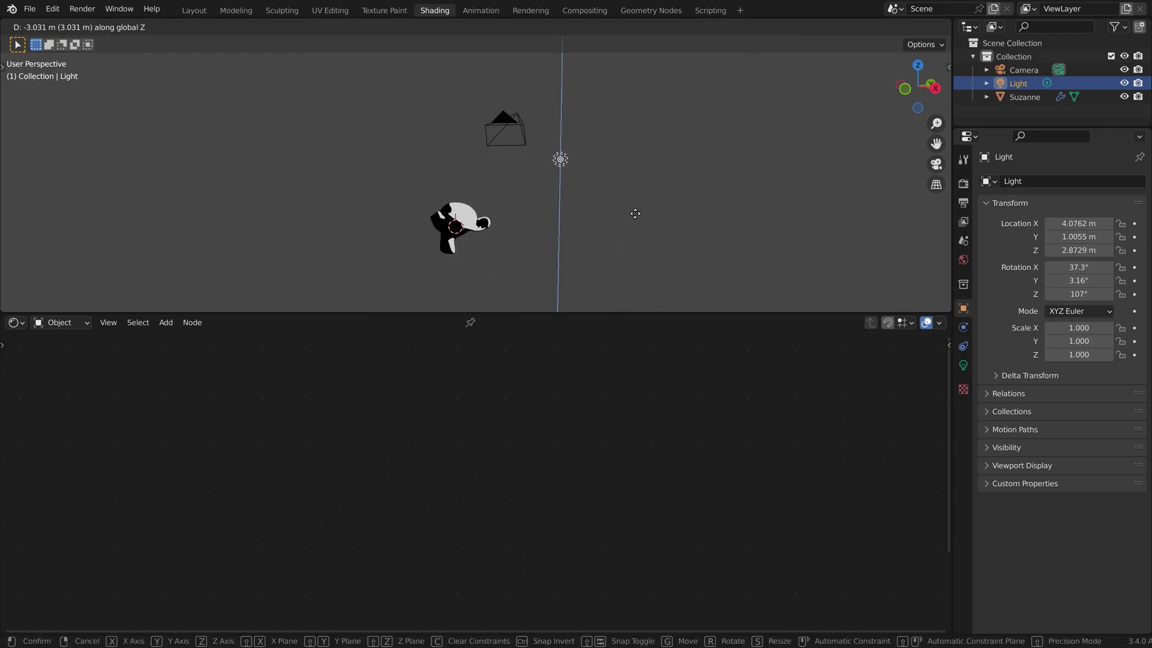
pyautogui.click(635, 243)
pyautogui.keyDown('shift'); pyautogui.moveTo(635, 242); pyautogui.dragTo(867, 391, button='middle'); pyautogui.keyUp('shift')
pyautogui.click(963, 365)
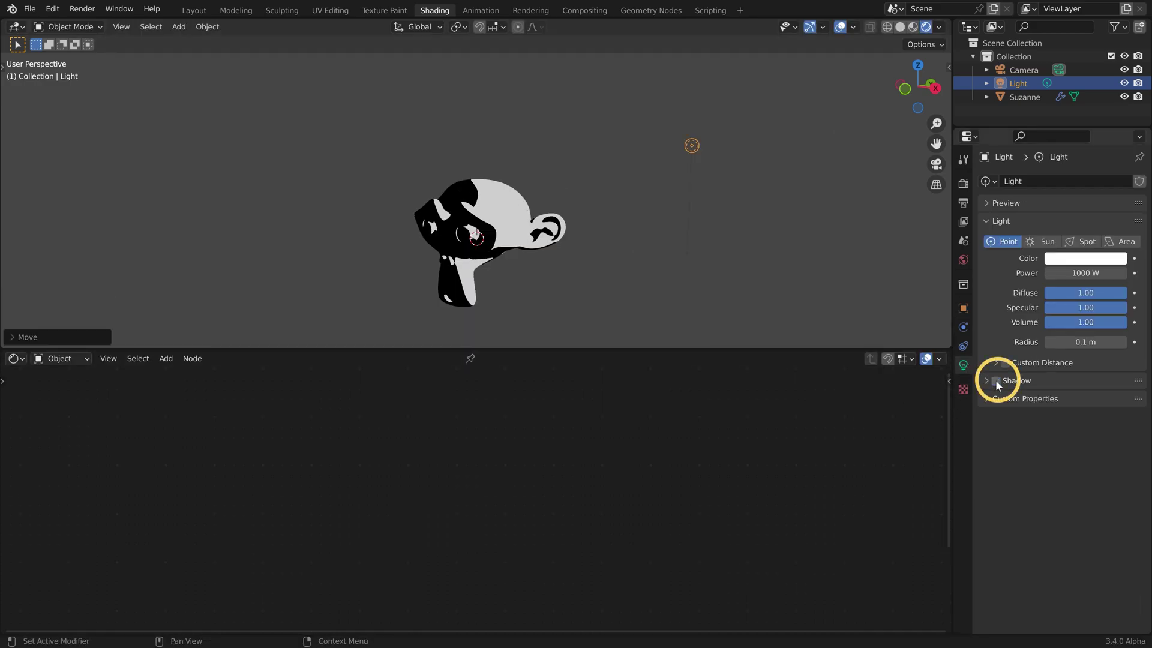
# Step: Add a Gradient Texture node to the left of Suzanne's Principled BSDF
pyautogui.click(517, 225)
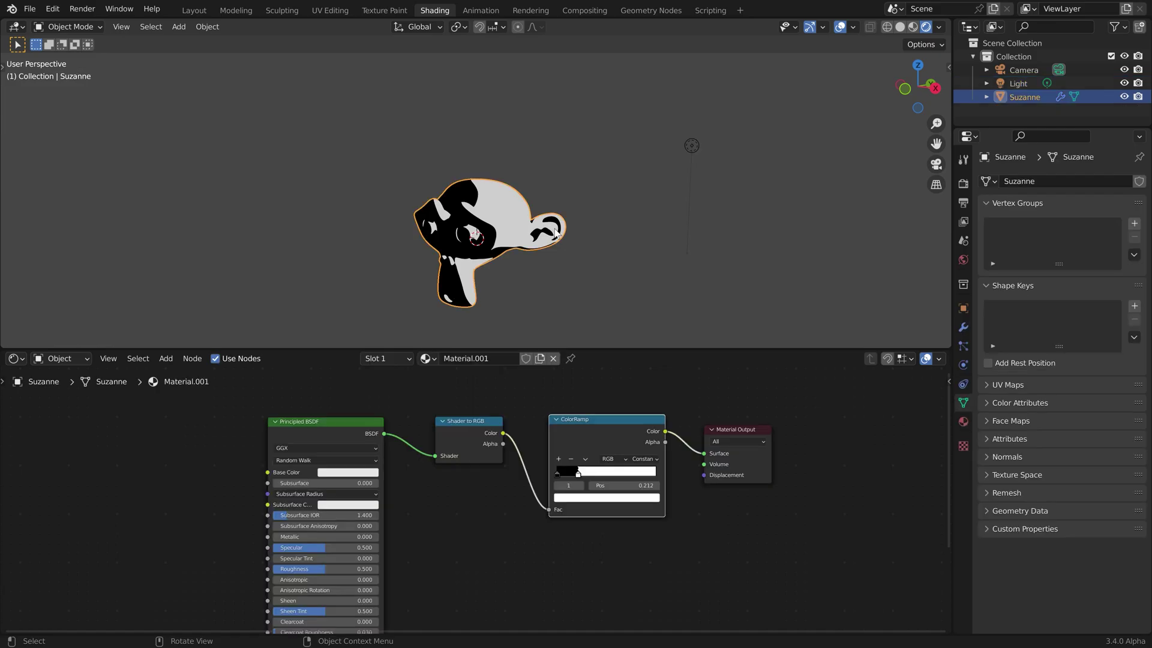
pyautogui.scroll(-2, 438, 498)
pyautogui.keyDown('shift'); pyautogui.moveTo(449, 488); pyautogui.dragTo(618, 459, button='middle'); pyautogui.keyUp('shift')
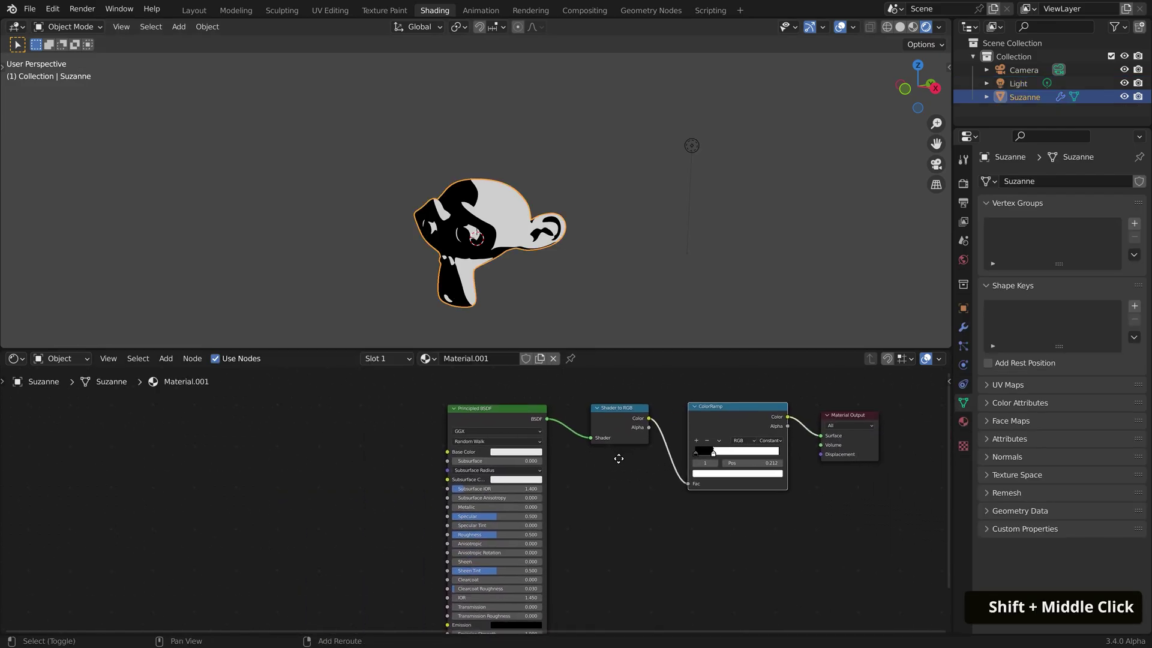
pyautogui.hotkey('shift', 'a')
pyautogui.write('gra')
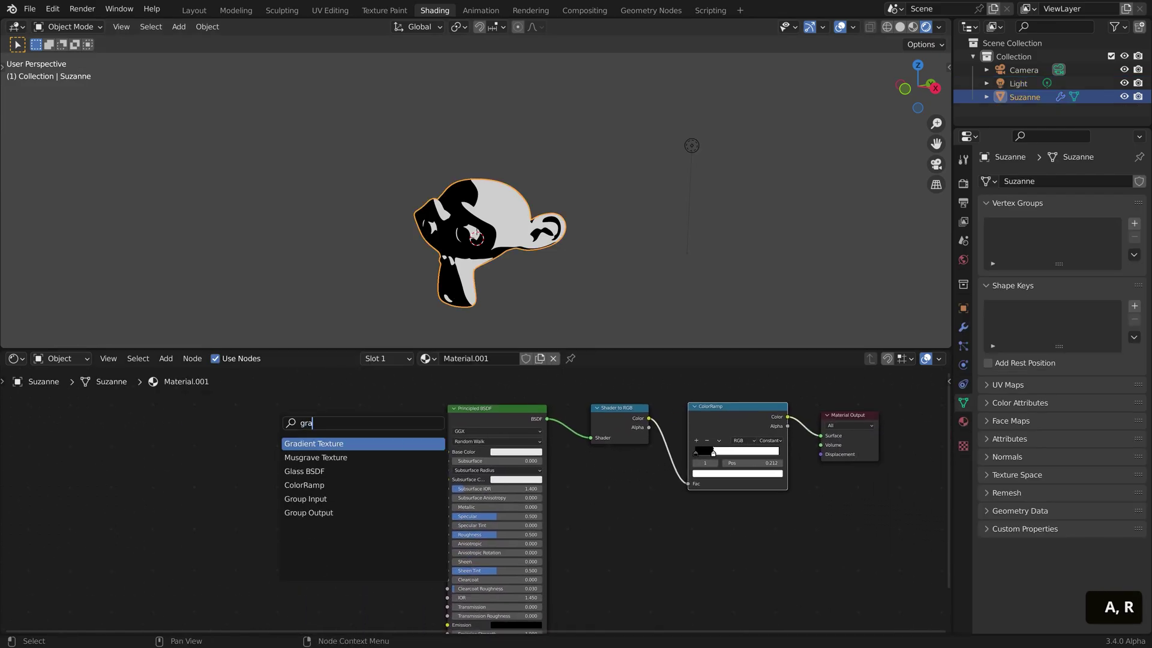
pyautogui.click(317, 442)
pyautogui.click(278, 434)
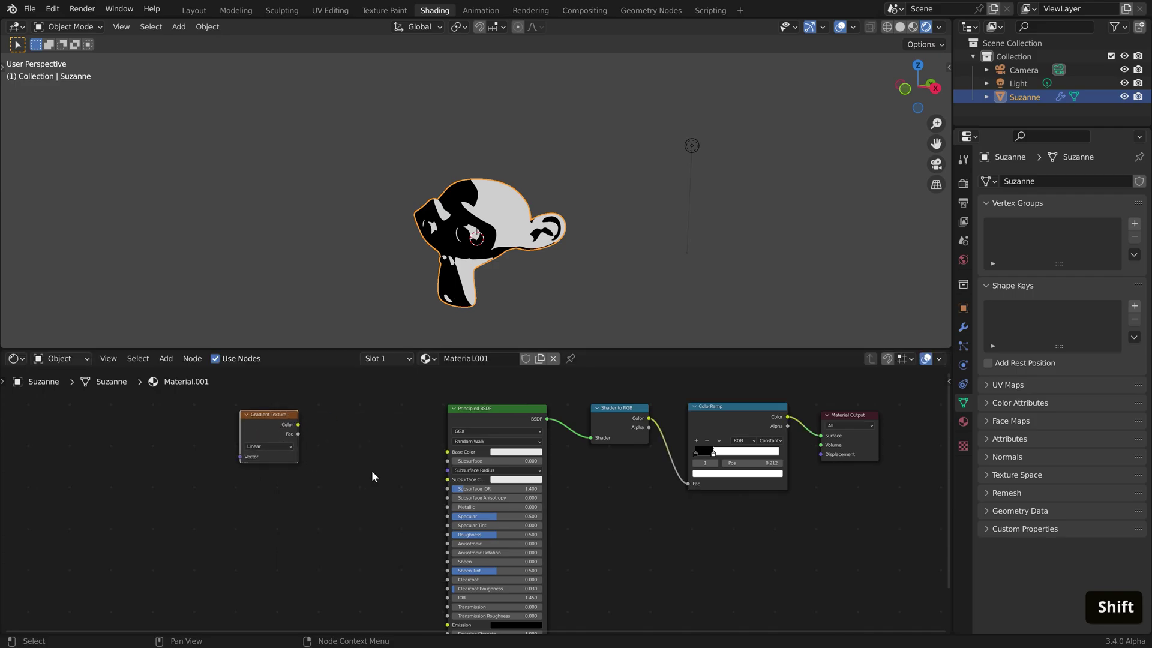
# Step: Search the add-node menu for Noise Texture
pyautogui.hotkey('shift', 'a')
pyautogui.write('noise')
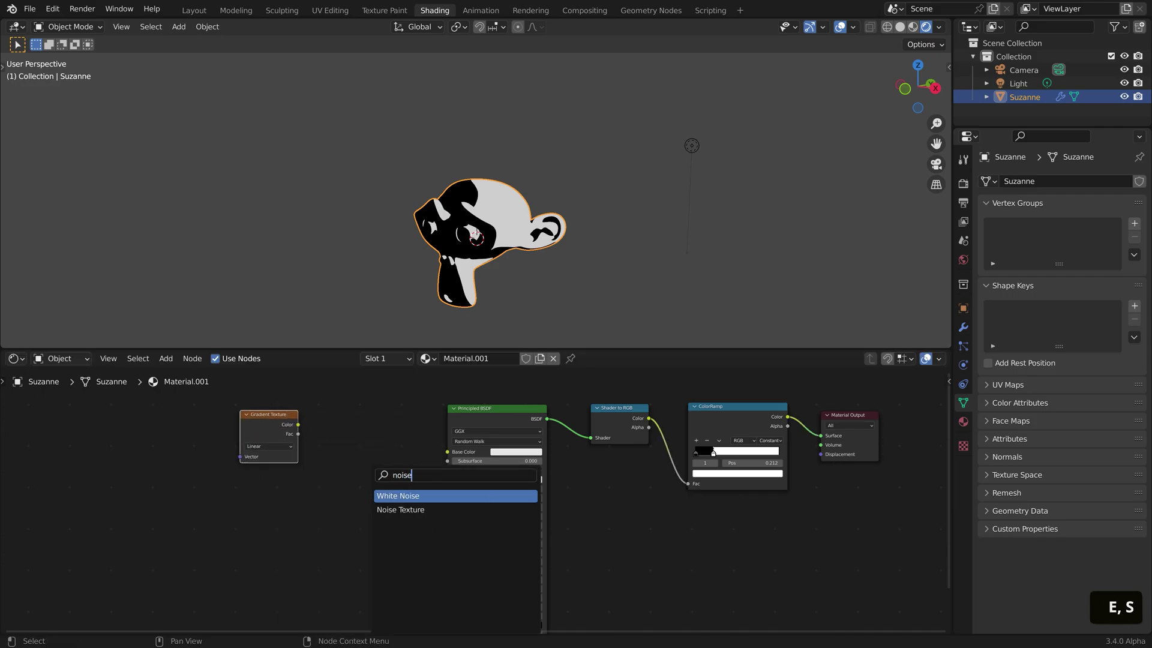
pyautogui.press('Down')
# Step: Place a Noise Texture node below the Gradient Texture
pyautogui.press('Return')
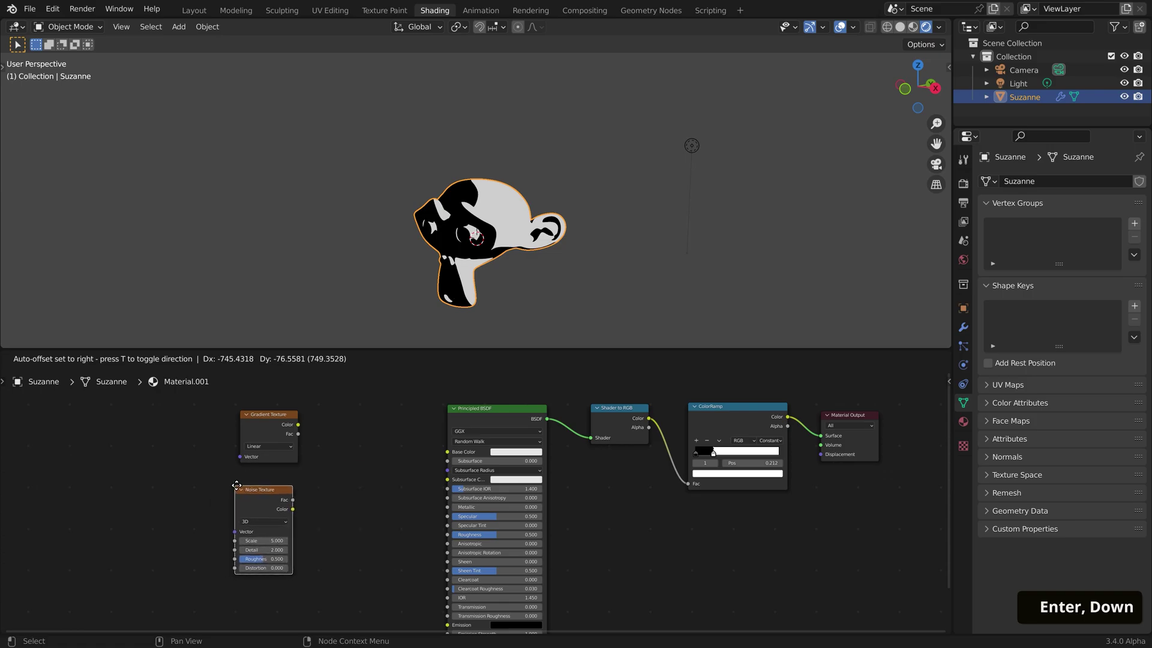
pyautogui.click(243, 490)
pyautogui.keyDown('shift'); pyautogui.moveTo(363, 467); pyautogui.dragTo(412, 476, button='middle'); pyautogui.keyUp('shift')
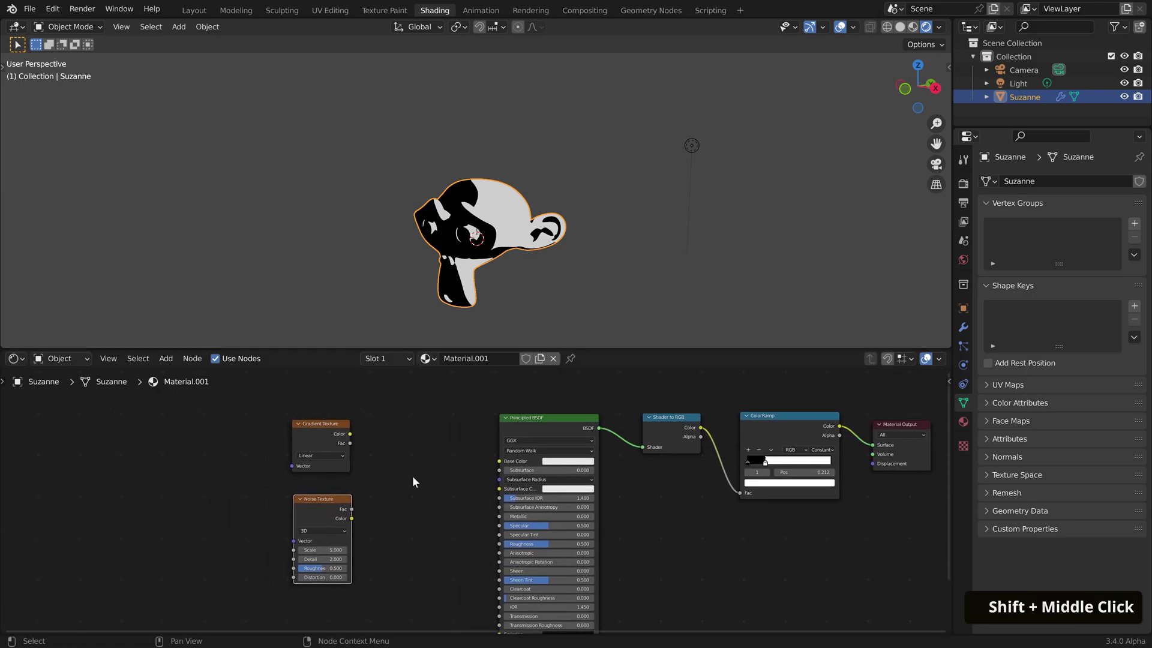
# Step: Add a MixRGB node taking Gradient and Noise colours, linked into Base Color
pyautogui.hotkey('shift', 'a')
pyautogui.click(412, 447)
pyautogui.write('mix')
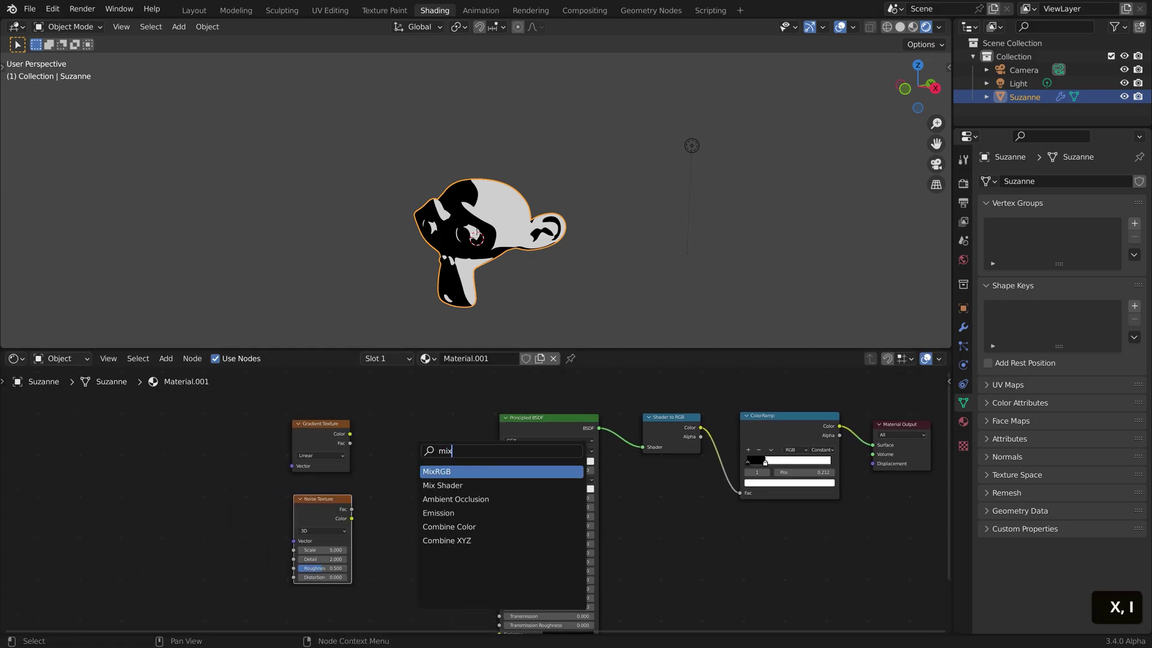
pyautogui.press('Return')
pyautogui.click(406, 443)
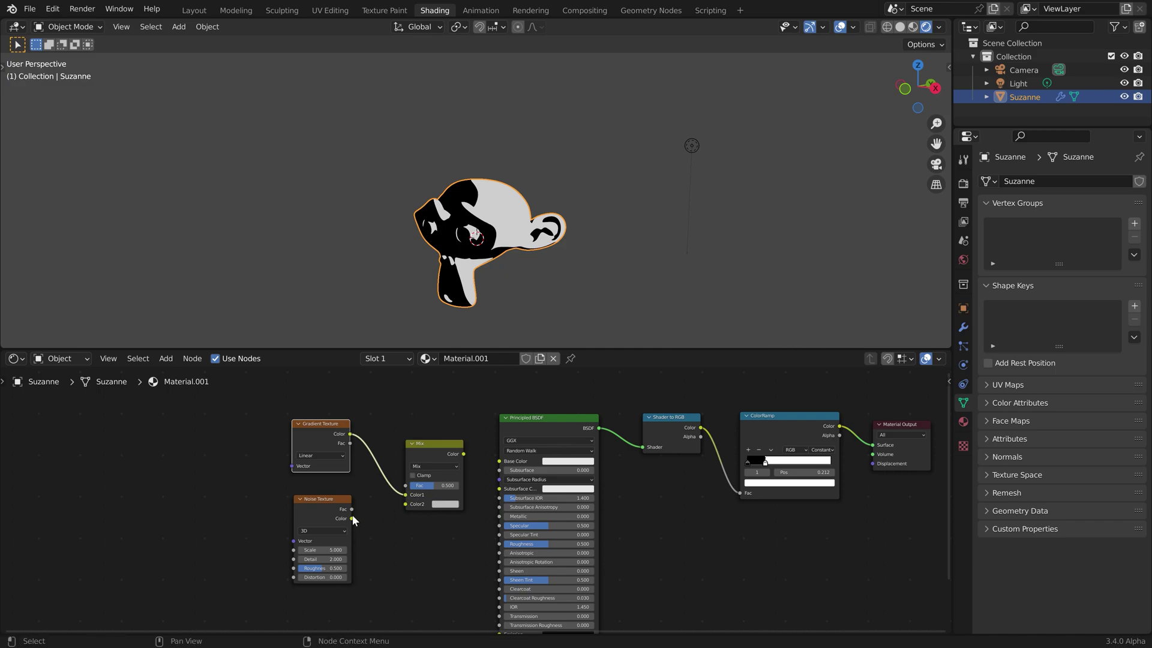
pyautogui.moveTo(351, 516); pyautogui.dragTo(404, 502)
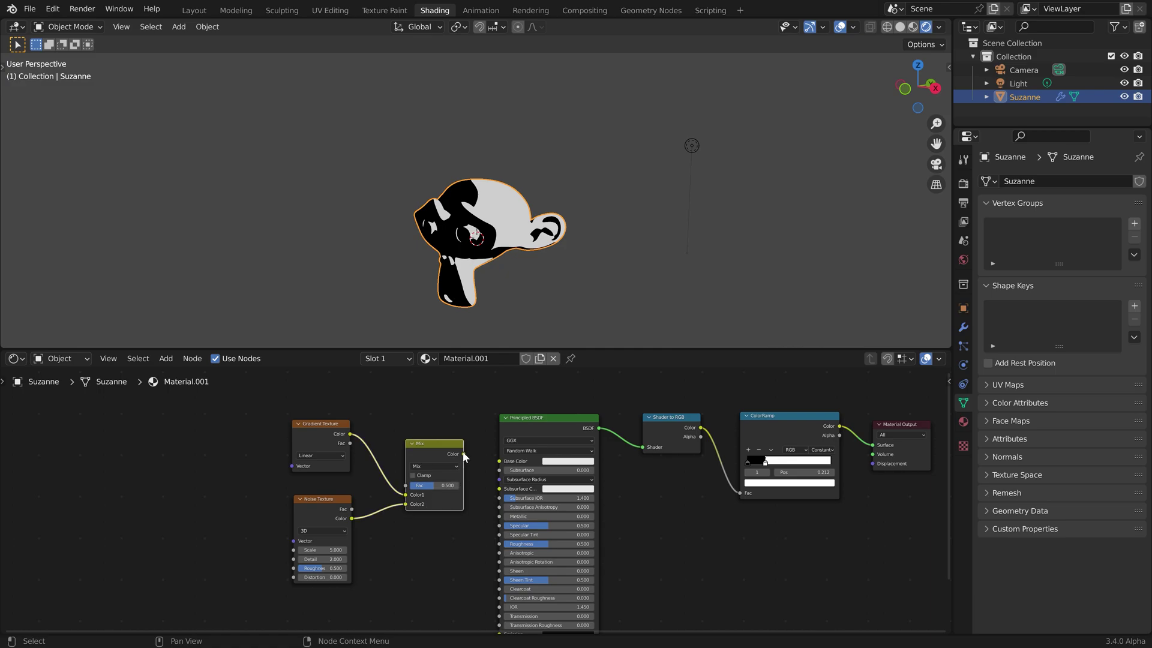
pyautogui.moveTo(496, 462); pyautogui.dragTo(498, 460)
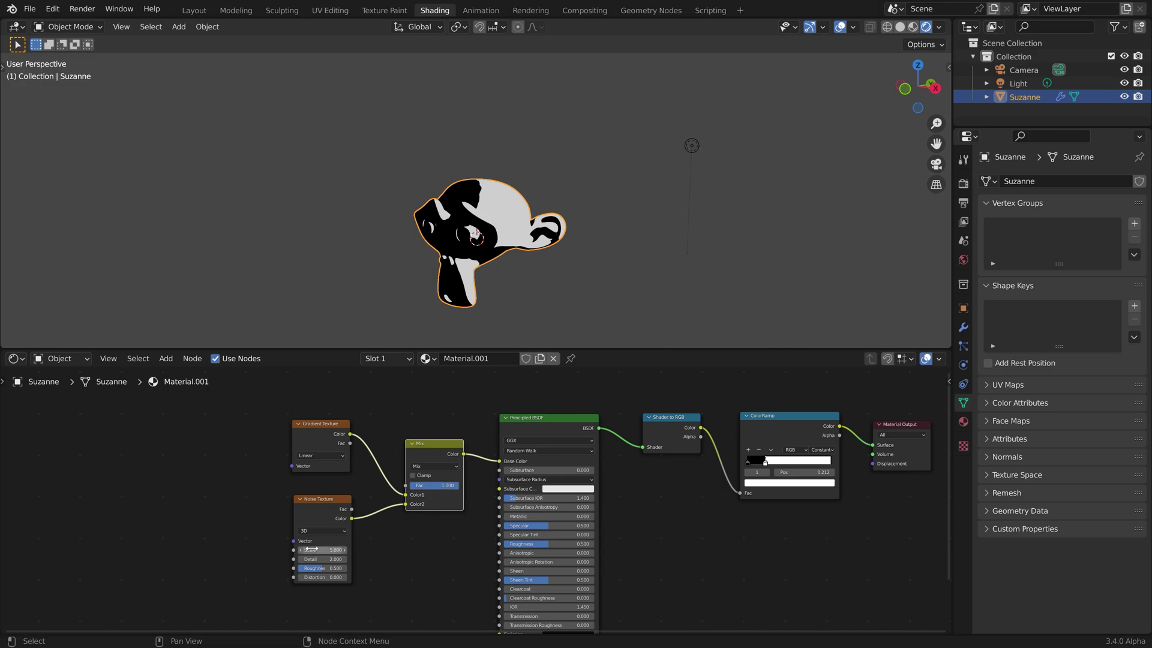
# Step: Set the Noise Texture Scale to 107.200
pyautogui.scroll(2, 482, 196)
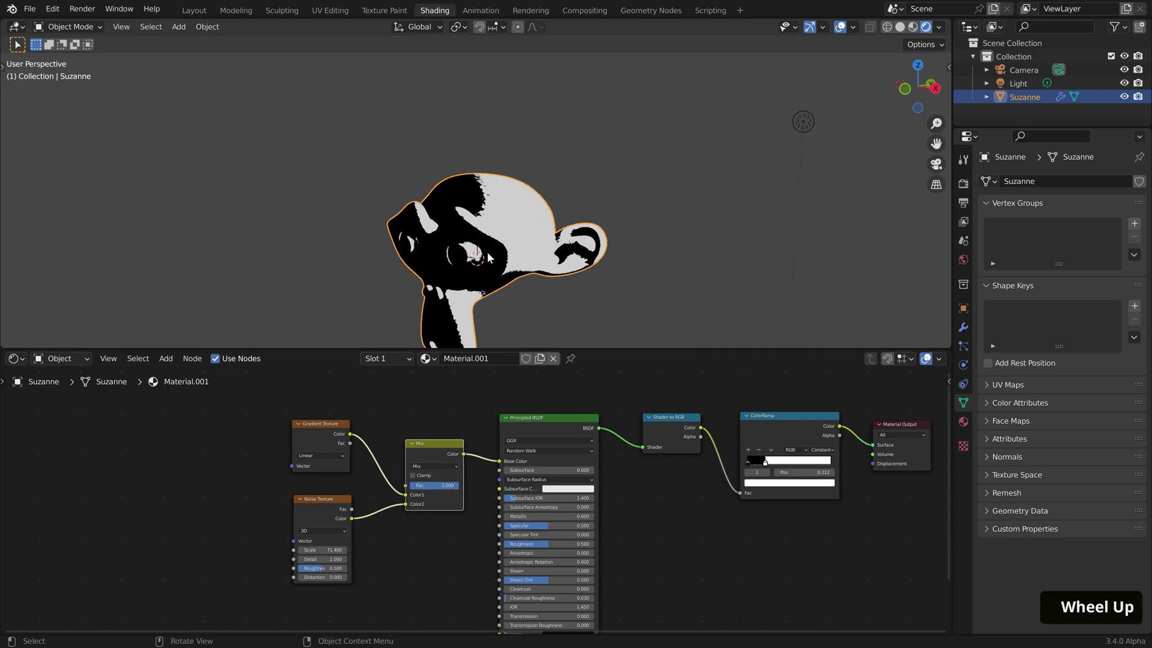
pyautogui.keyDown('shift'); pyautogui.moveTo(482, 195); pyautogui.dragTo(527, 204, button='middle'); pyautogui.keyUp('shift')
pyautogui.scroll(1, 533, 328)
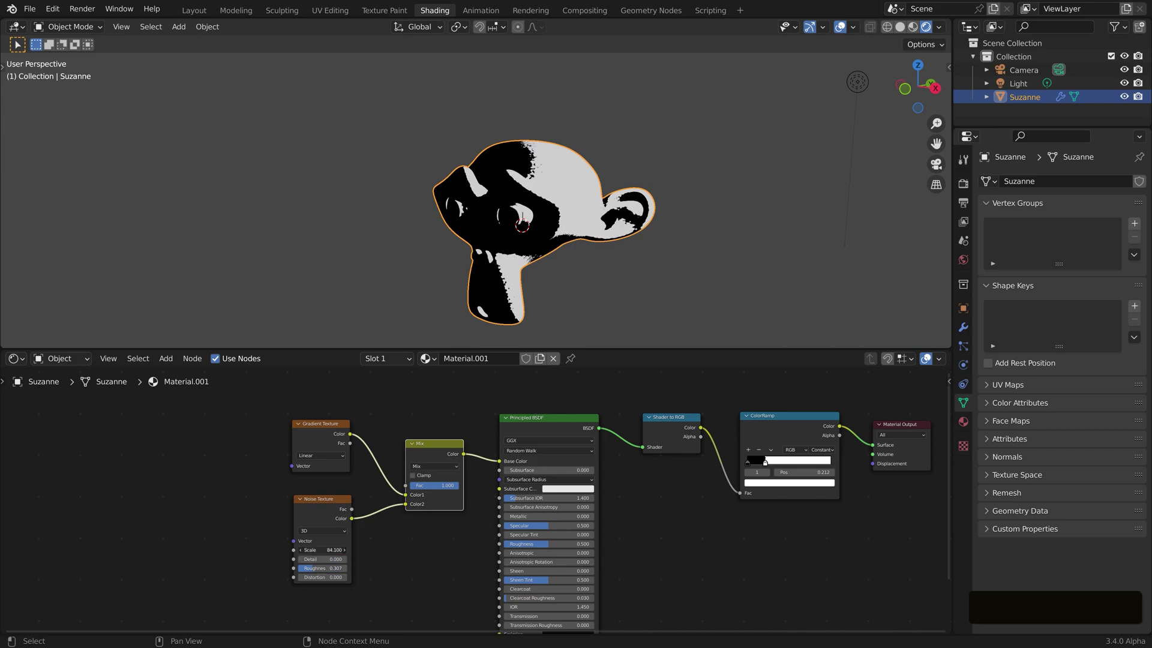
pyautogui.moveTo(326, 550); pyautogui.dragTo(271, 533)
pyautogui.scroll(-1, 272, 534)
pyautogui.keyDown('shift'); pyautogui.moveTo(263, 530); pyautogui.dragTo(444, 537, button='middle'); pyautogui.keyUp('shift')
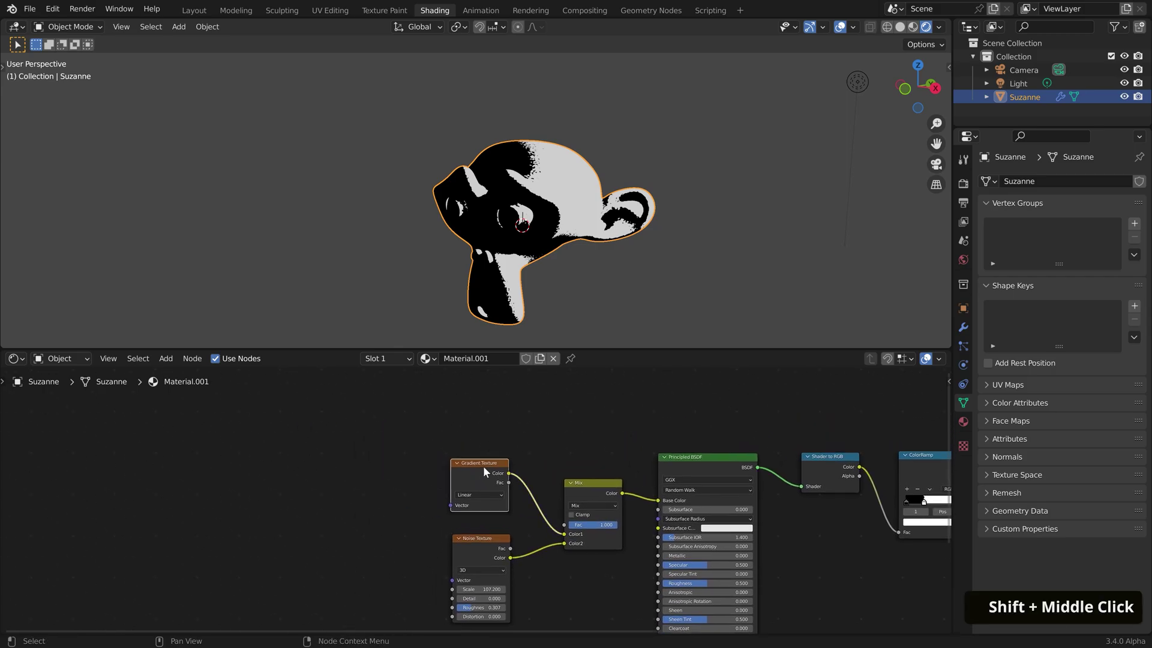
# Step: Drive both textures from Texture Coordinate and Mapping (scale 0.8) nodes, then move the Light
pyautogui.hotkey('ctrl', 't')
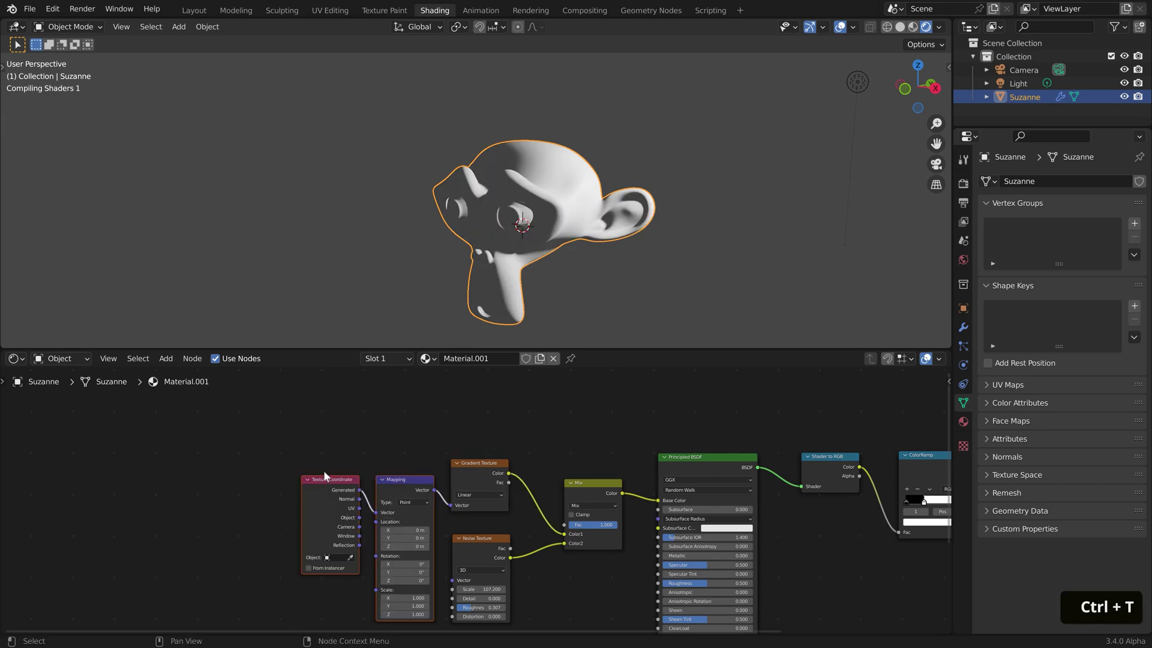
pyautogui.moveTo(279, 457); pyautogui.dragTo(426, 543)
pyautogui.press('g')
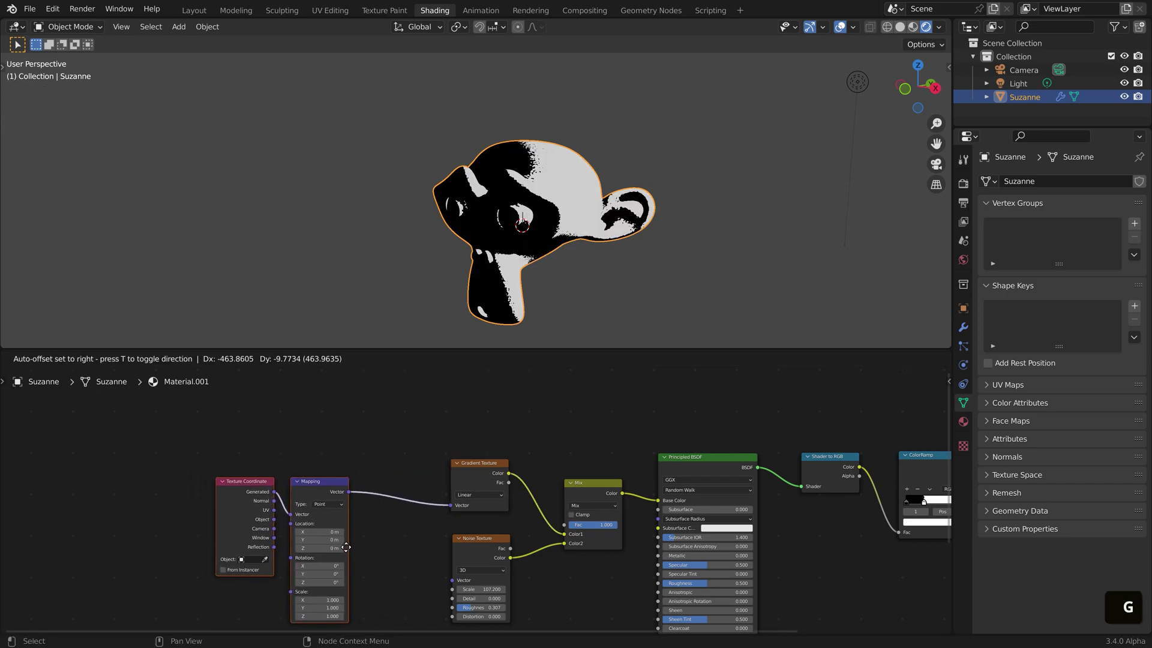
pyautogui.click(364, 535)
pyautogui.hotkey('ctrl', 'z')
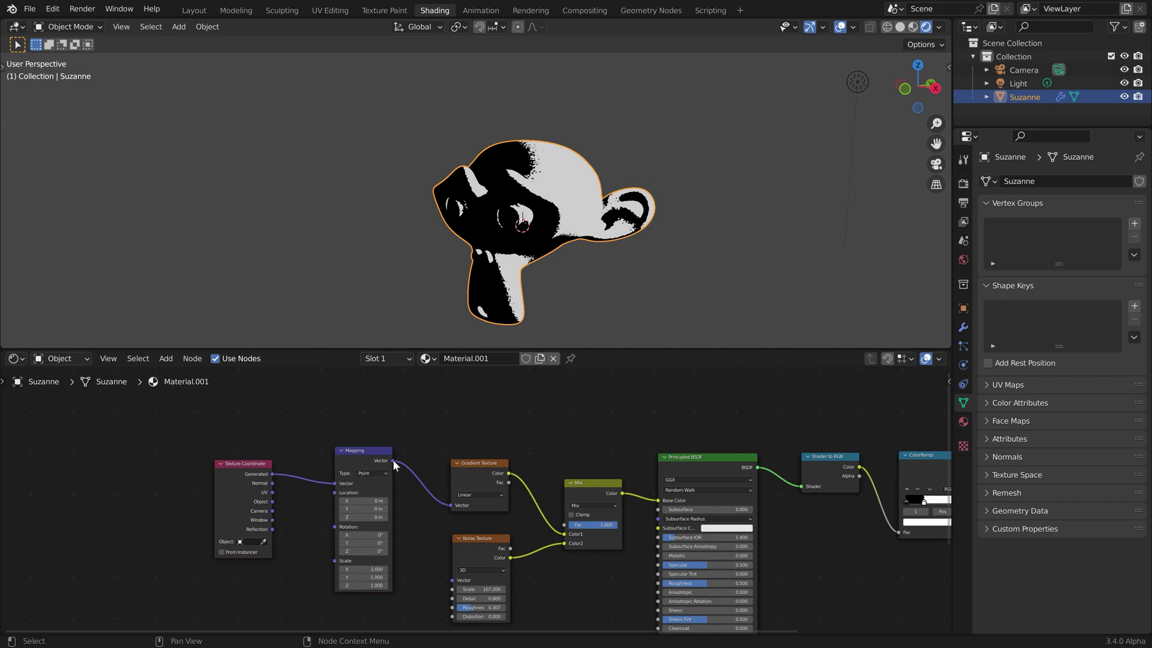
pyautogui.moveTo(393, 460); pyautogui.dragTo(430, 517)
pyautogui.moveTo(454, 590); pyautogui.dragTo(452, 579)
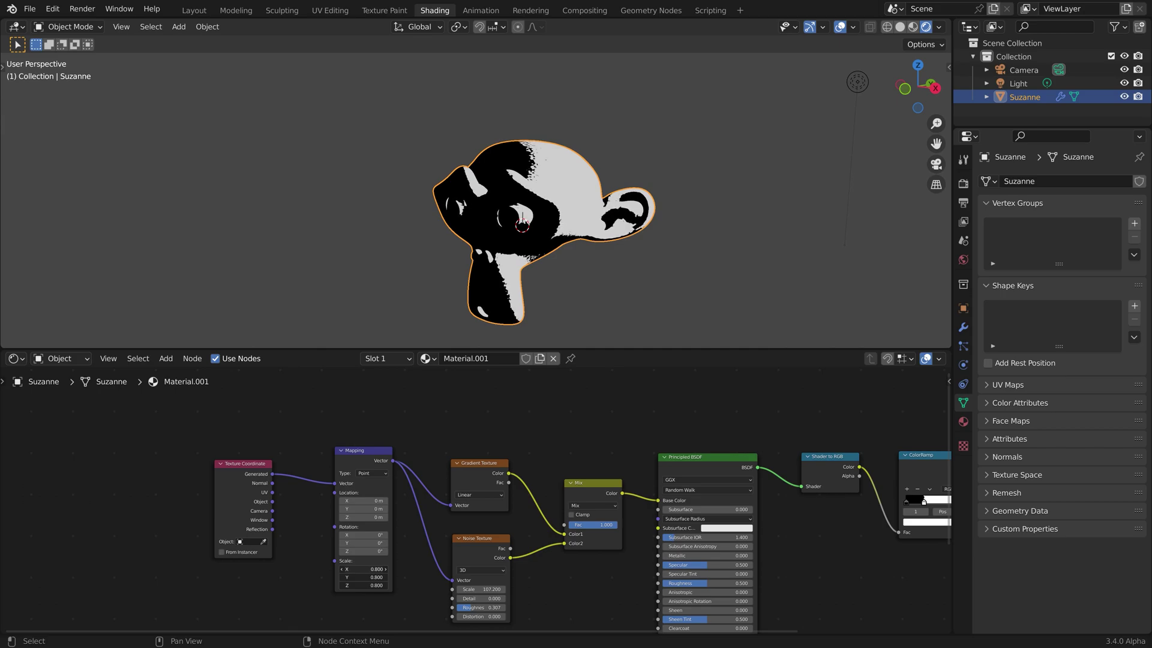
pyautogui.click(857, 82)
pyautogui.press('g')
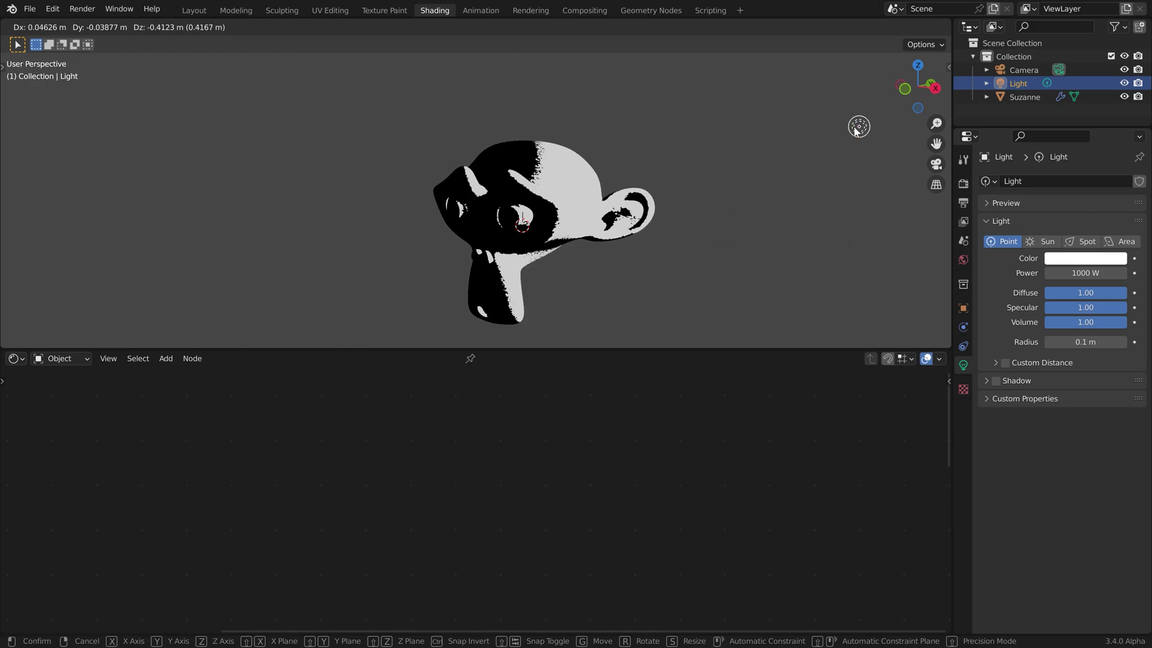
# Step: Select Suzanne and drop a Math node onto the Shader to RGB–ColorRamp link
pyautogui.click(553, 192)
pyautogui.click(553, 193)
pyautogui.hotkey('shift', 'a')
pyautogui.click(573, 480)
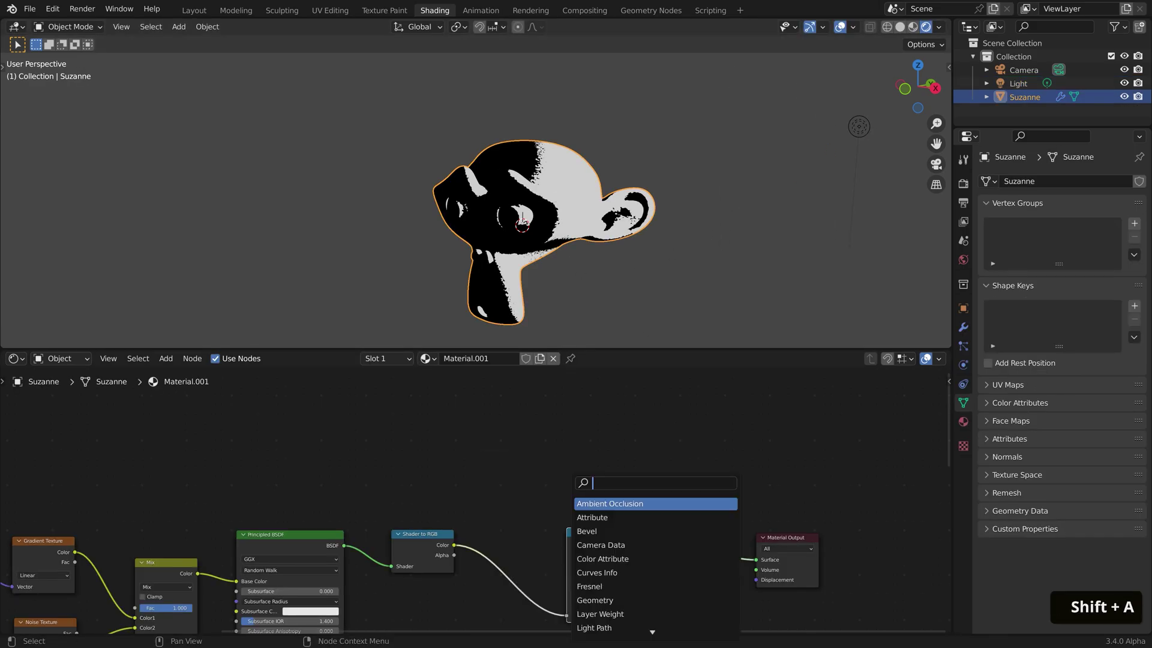
pyautogui.write('ramp')
pyautogui.press('Return')
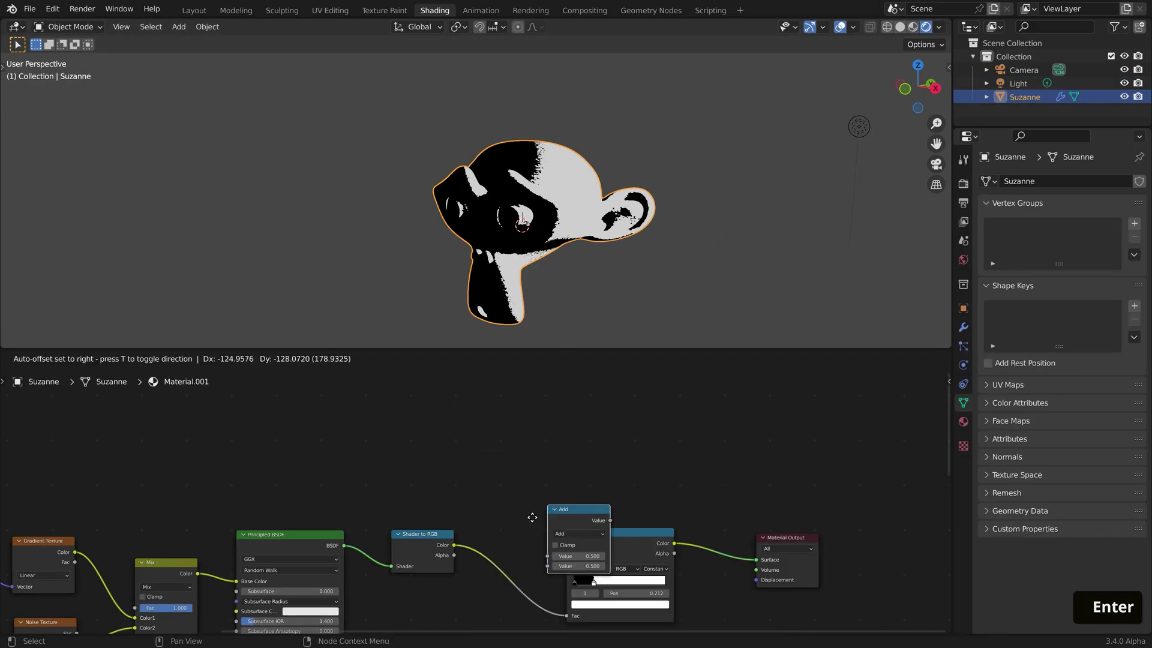
pyautogui.click(606, 542)
# Step: Switch the Math node to Multiply and raise its value to 1.3
pyautogui.keyDown('ctrl'); pyautogui.scroll(2, 711, 526); pyautogui.keyUp('ctrl')
pyautogui.click(569, 538)
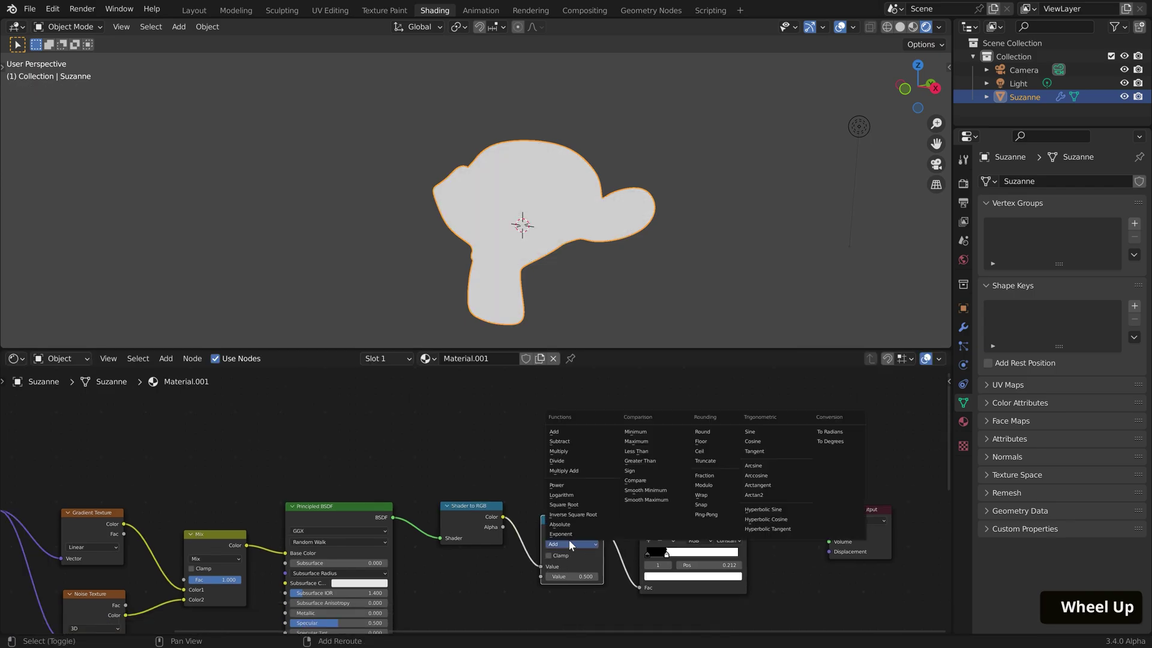
pyautogui.click(585, 451)
pyautogui.moveTo(622, 539); pyautogui.dragTo(608, 442, button='middle')
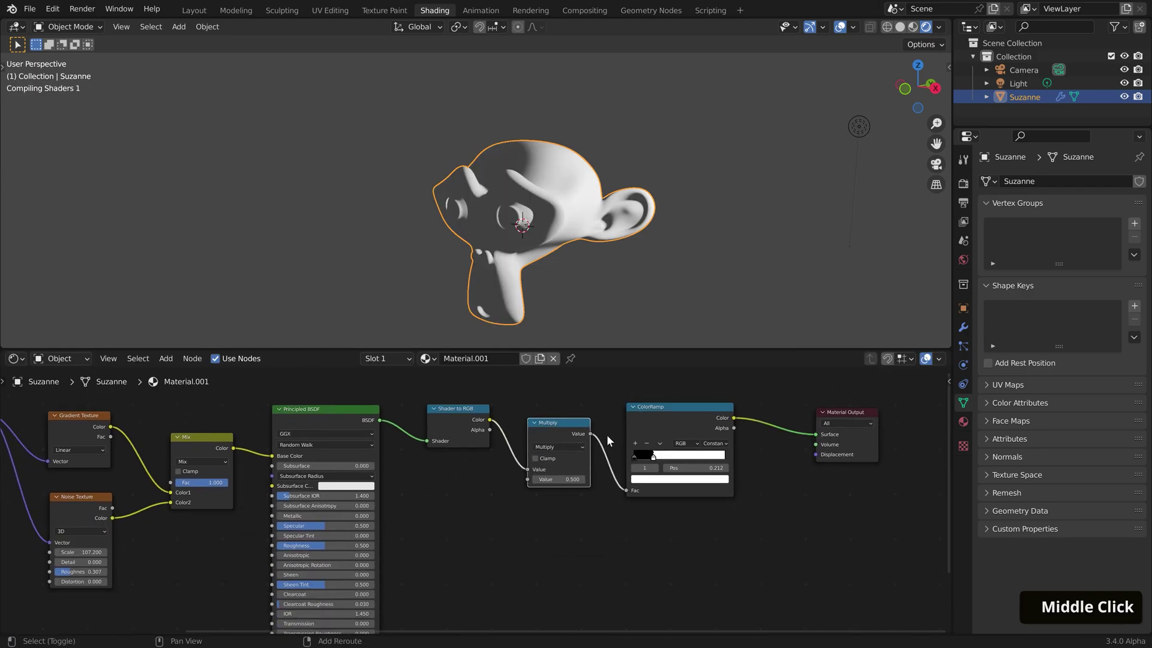
pyautogui.scroll(2, 609, 441)
pyautogui.moveTo(579, 508)
pyautogui.mouseDown()
pyautogui.moveTo(603, 508)
pyautogui.moveTo(563, 507)
pyautogui.moveTo(584, 507)
pyautogui.mouseUp()
pyautogui.hotkey('shift', 'a')
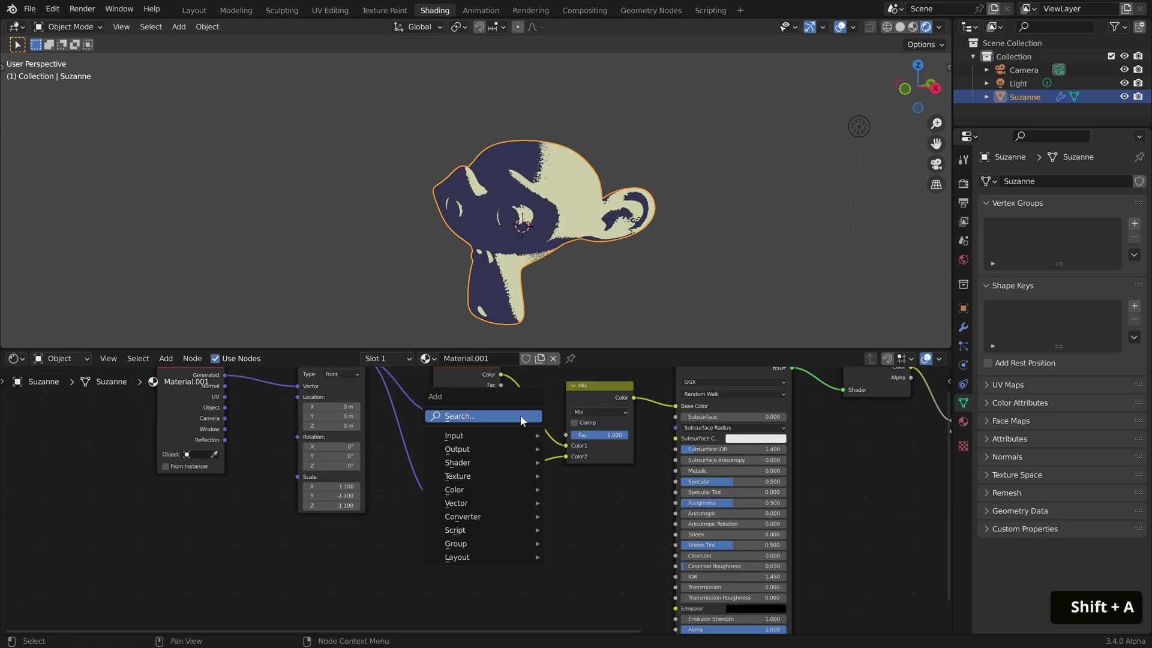
# Step: Set the Hue Saturation Value node's hue to 1.000, then select the building details object
pyautogui.write('tex')
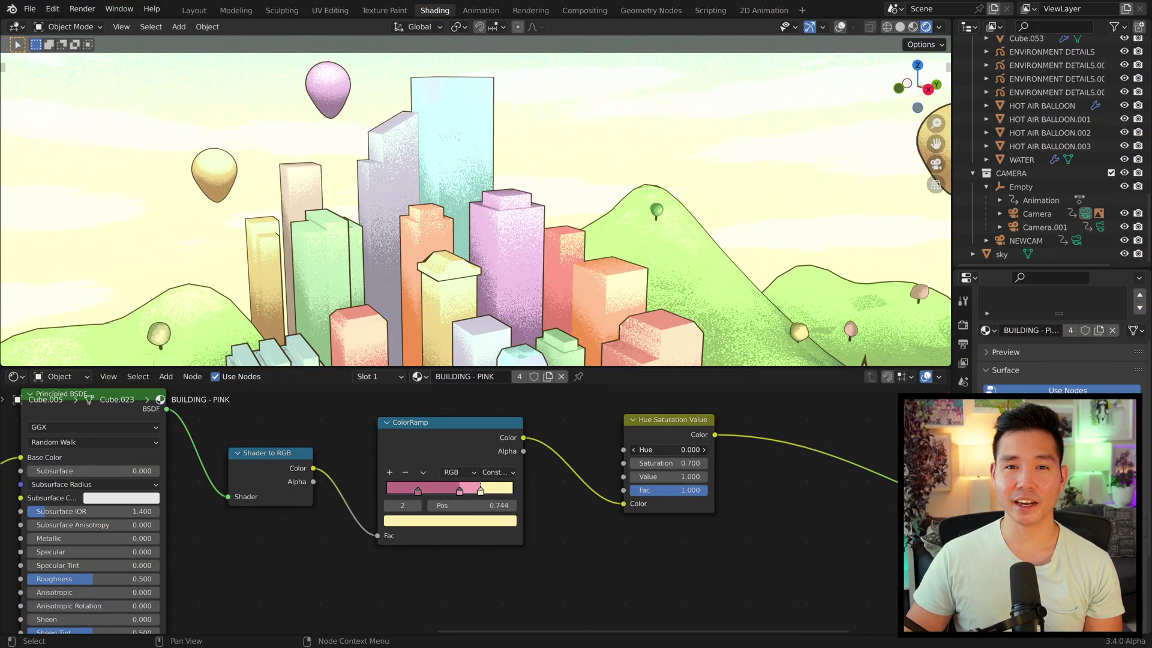
pyautogui.moveTo(668, 449)
pyautogui.mouseDown()
pyautogui.moveTo(696, 449)
pyautogui.moveTo(678, 449)
pyautogui.mouseUp()
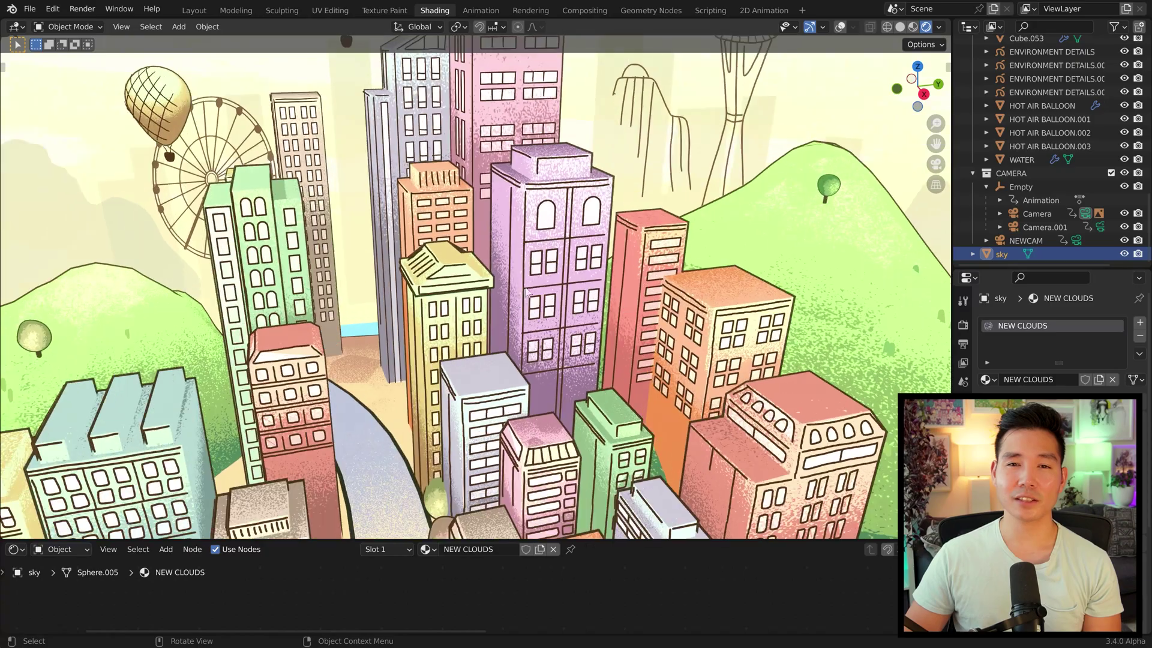
pyautogui.click(526, 292)
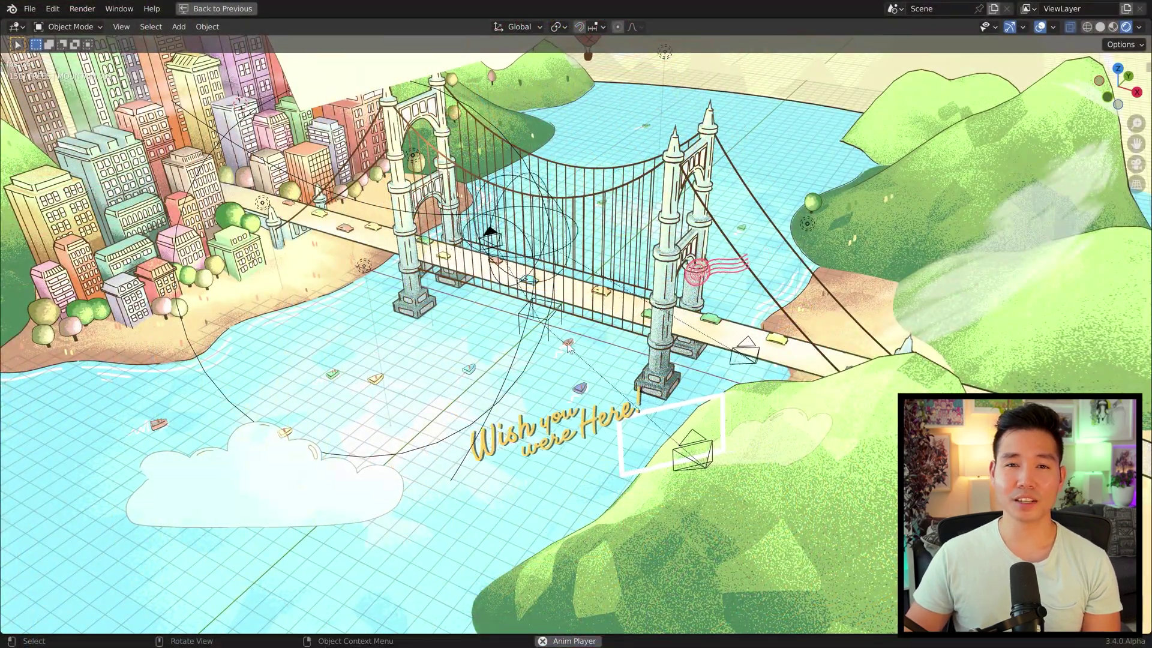
# Step: View the postcard through the scene camera, framed to fill the view, with overlays hidden
pyautogui.keyDown('shift'); pyautogui.moveTo(538, 386); pyautogui.dragTo(605, 387, button='middle'); pyautogui.keyUp('shift')
pyautogui.press('KP_0')
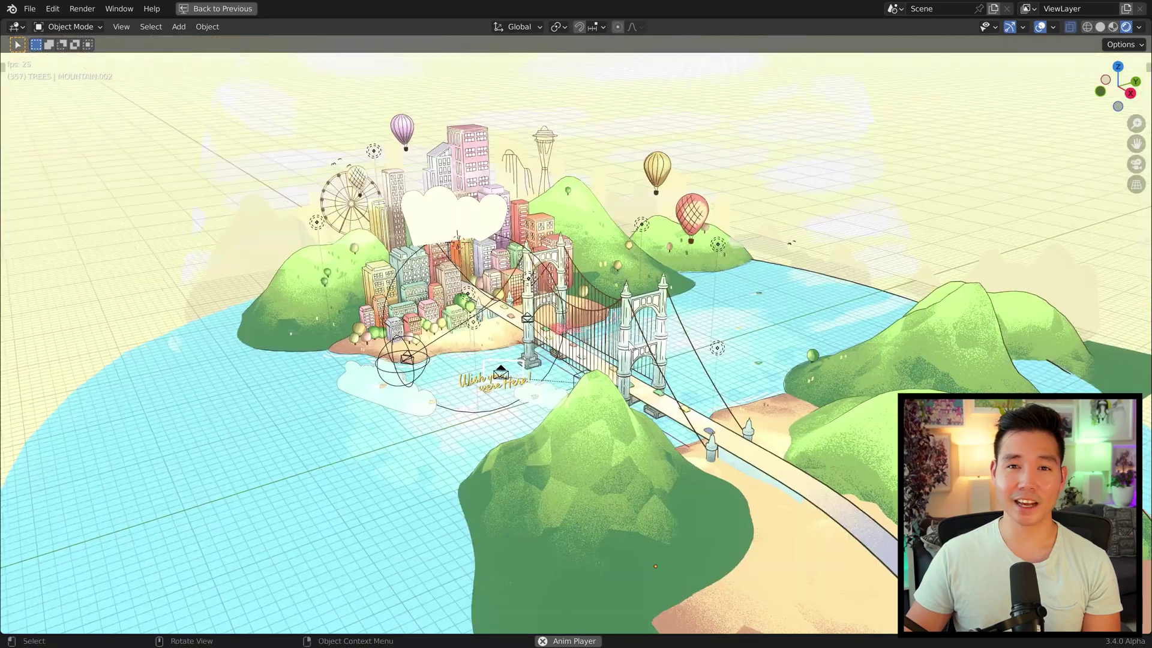
pyautogui.press('Home')
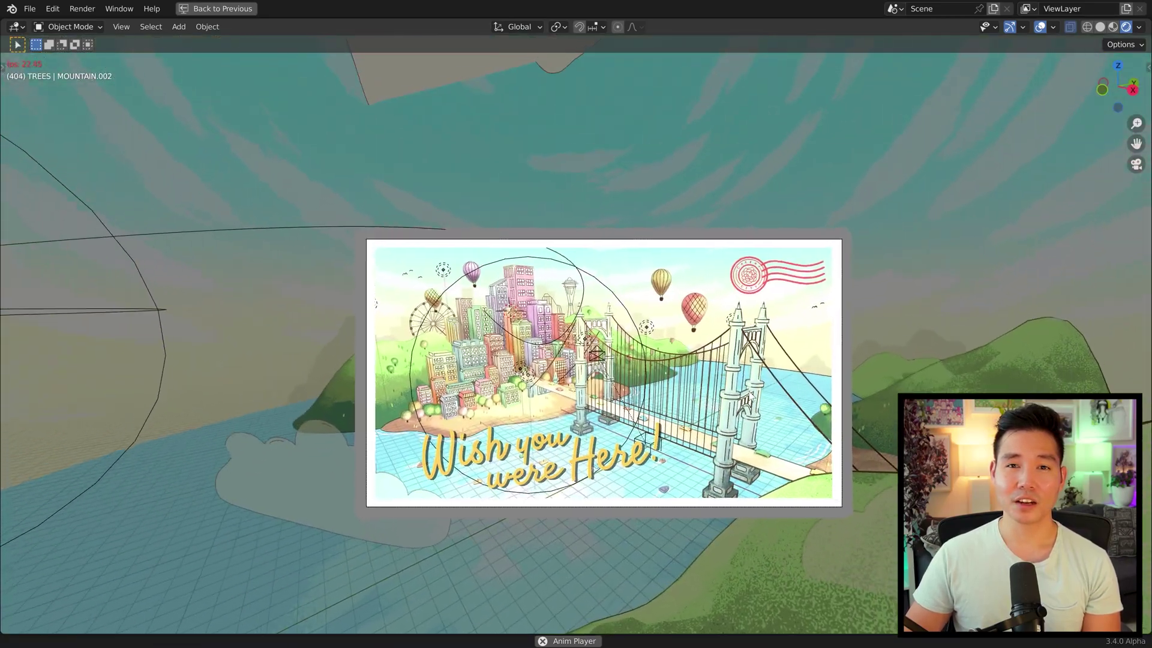
pyautogui.click(1038, 31)
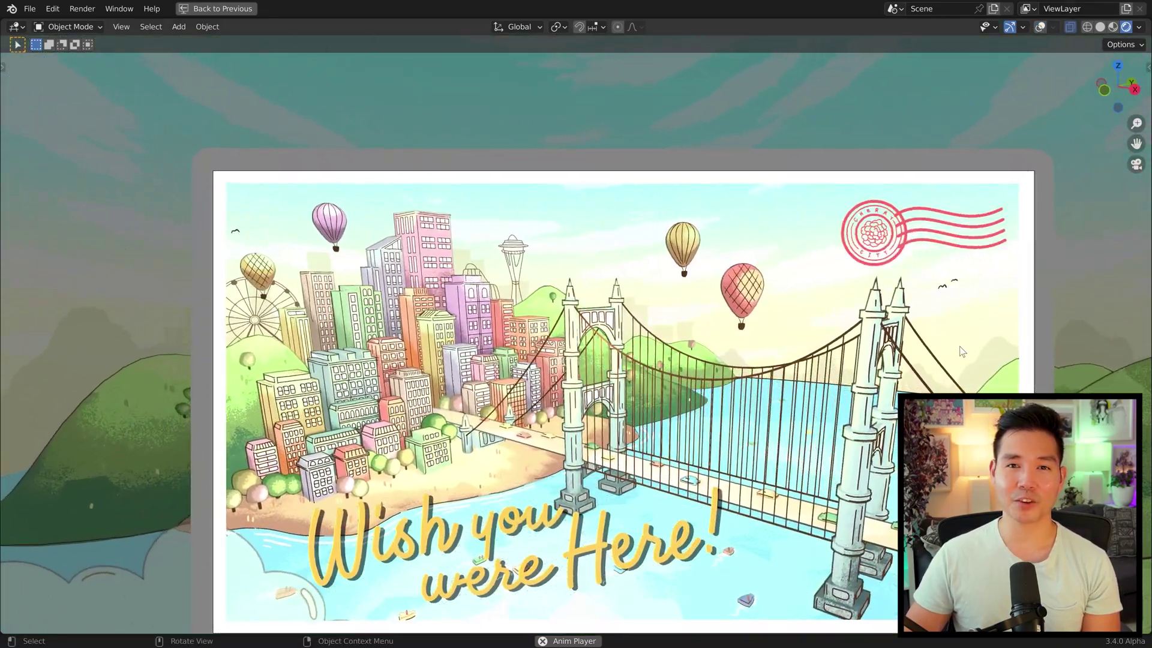
# Step: Leave camera view, switch to the 2D Animation workspace, and orbit around the bridge
pyautogui.moveTo(959, 344)
pyautogui.mouseDown(button='middle')
pyautogui.moveTo(932, 331)
pyautogui.moveTo(949, 337)
pyautogui.mouseUp(button='middle')
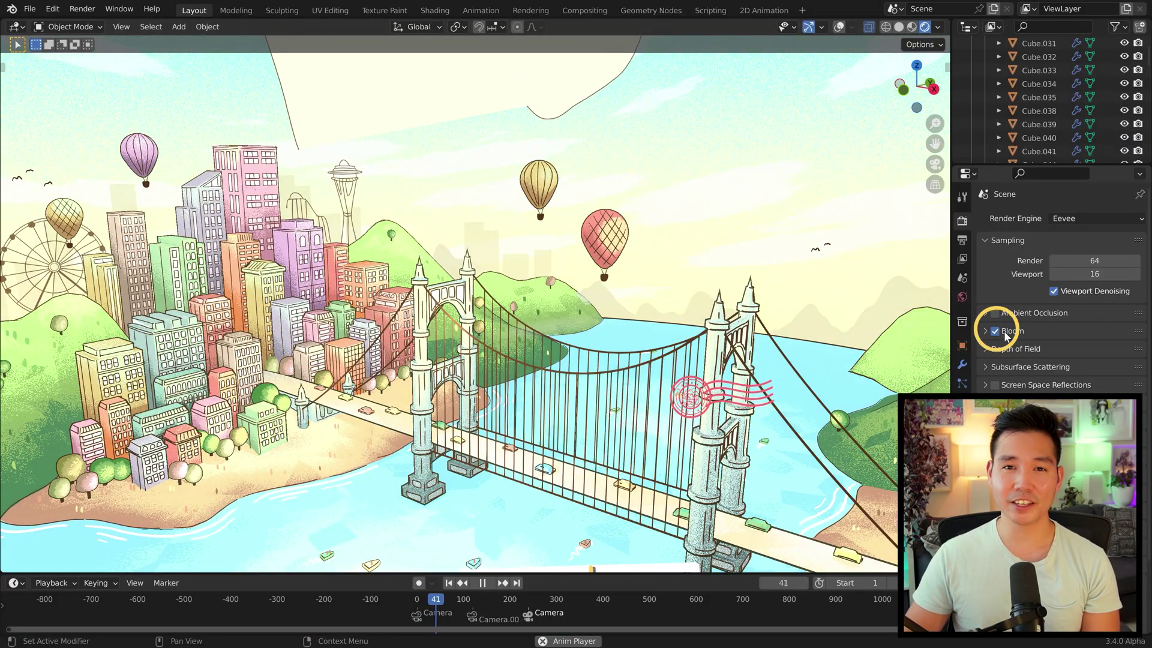
pyautogui.click(584, 10)
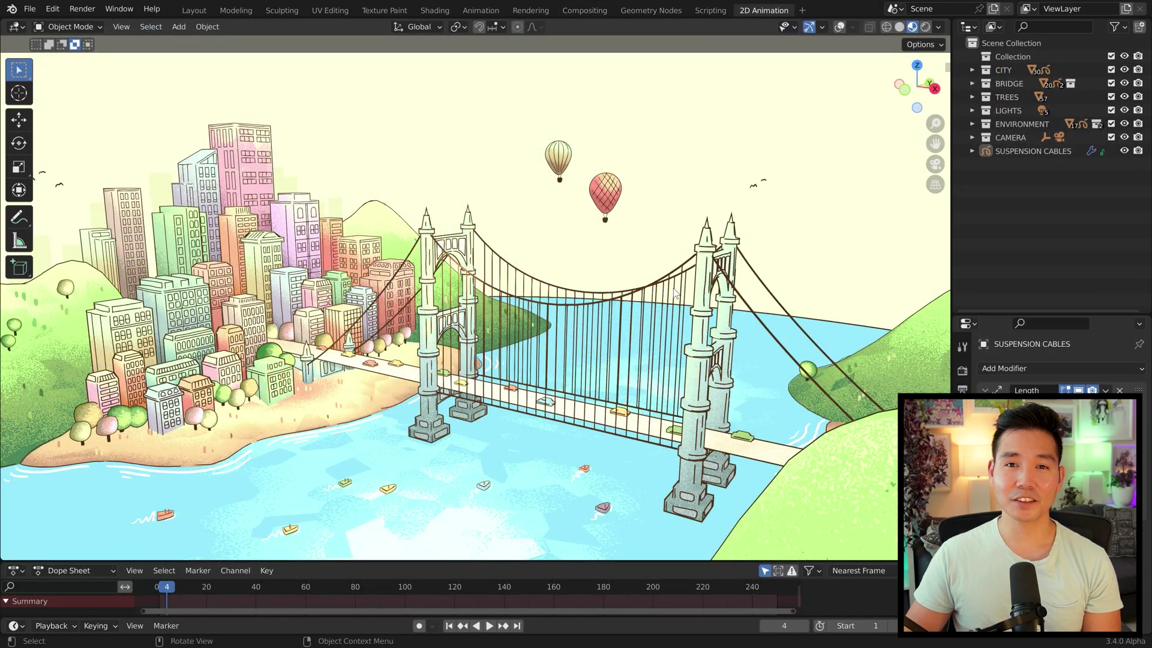
pyautogui.moveTo(606, 282); pyautogui.dragTo(676, 286, button='middle')
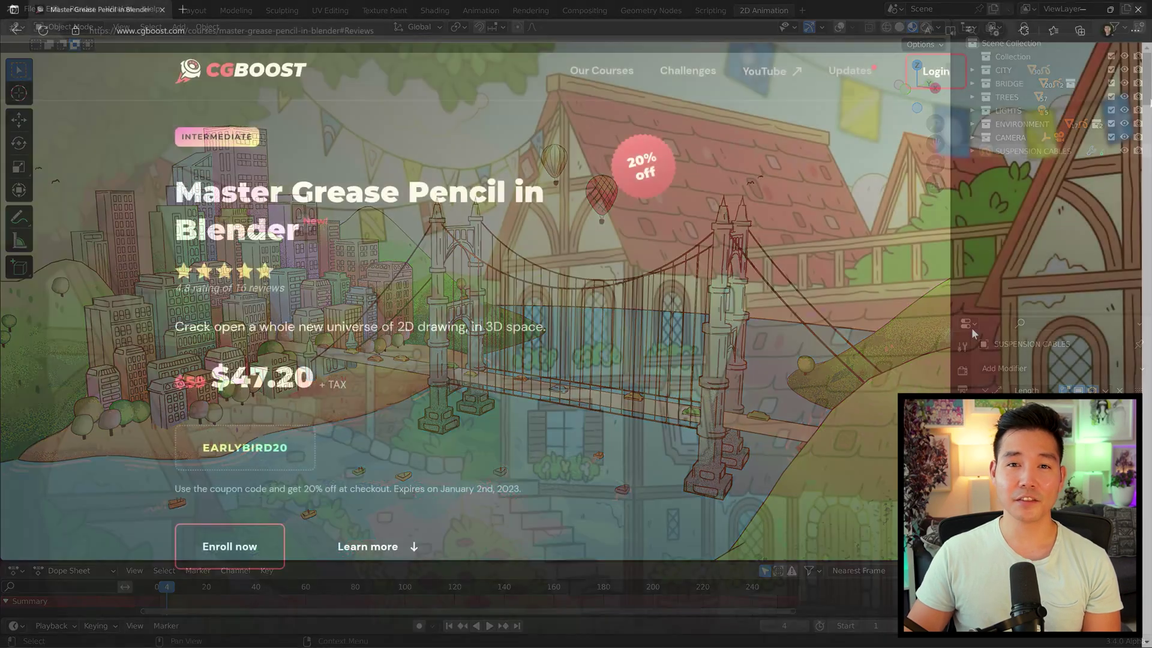
# Step: Scroll the cgboost.com course page down to its Overview section and introduction video
pyautogui.scroll(-5, 970, 327)
pyautogui.scroll(-7, 970, 330)
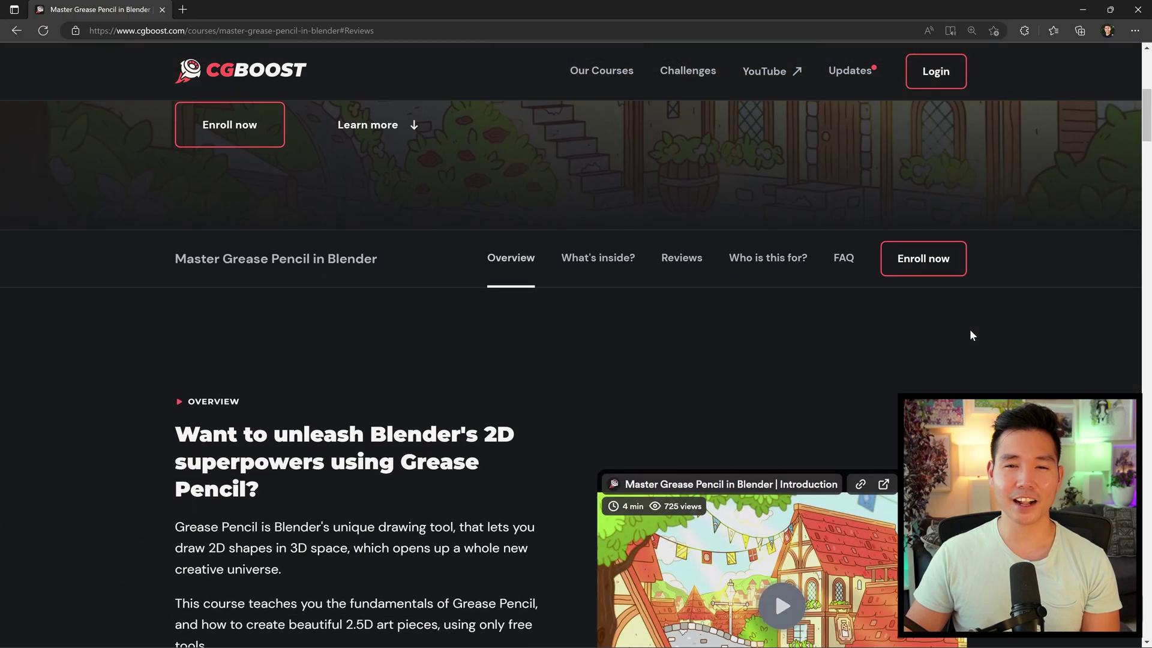